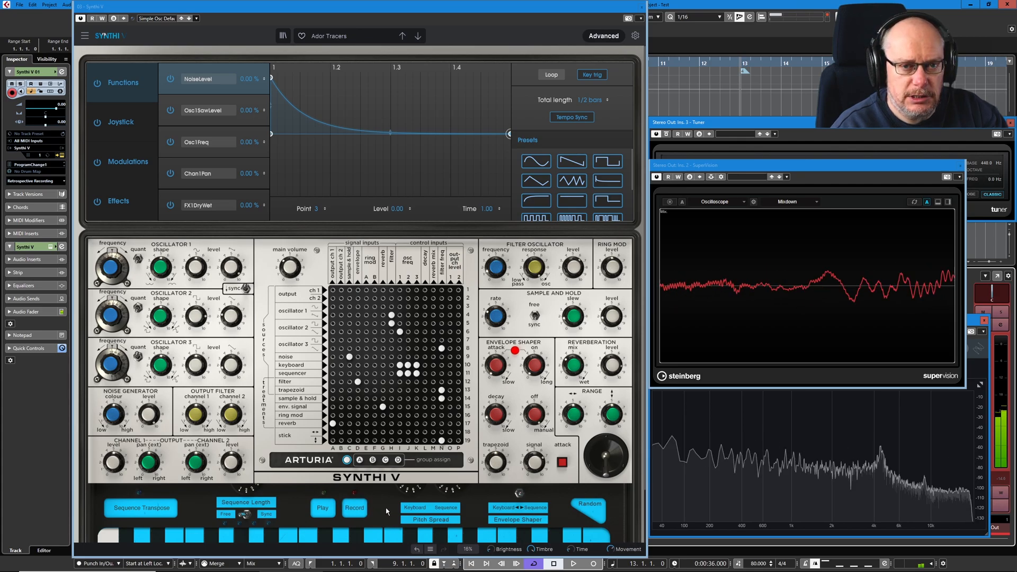
# Raise the Chan1Pan function amount to 22.4 % and the FX1DryWet function amount to 60.8 %
pyautogui.click(120, 167)
pyautogui.click(118, 95)
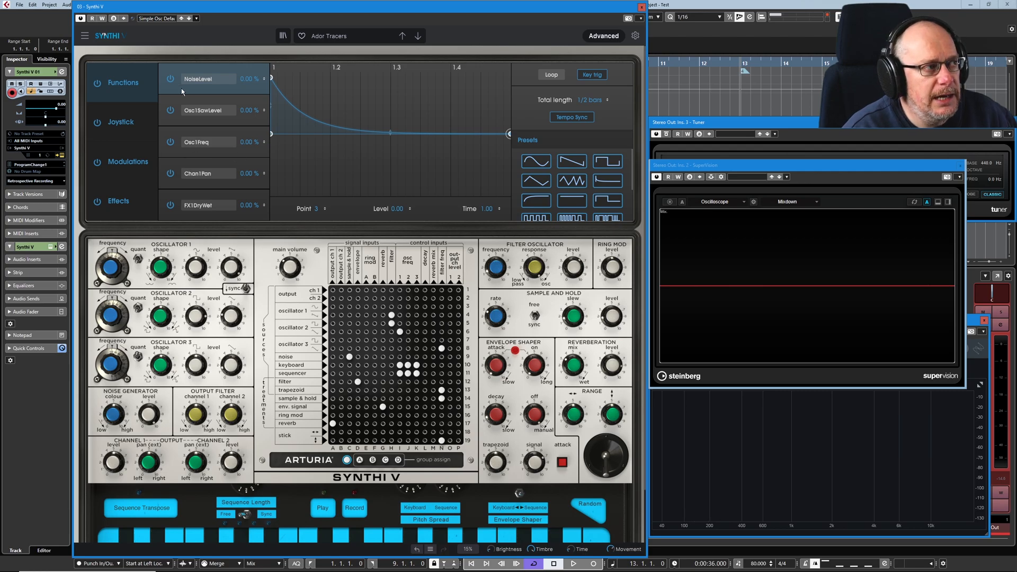
pyautogui.click(170, 110)
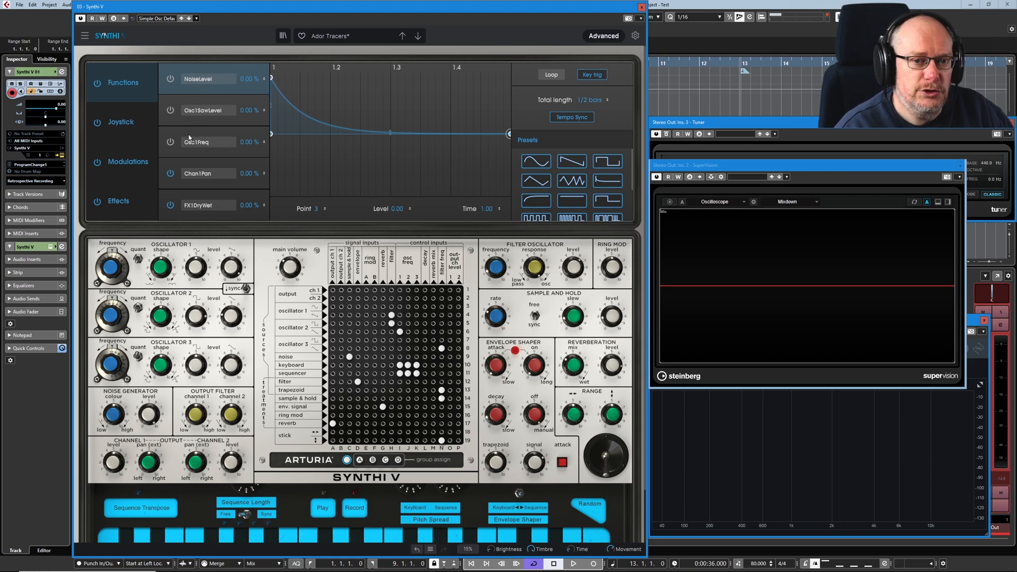
pyautogui.click(194, 186)
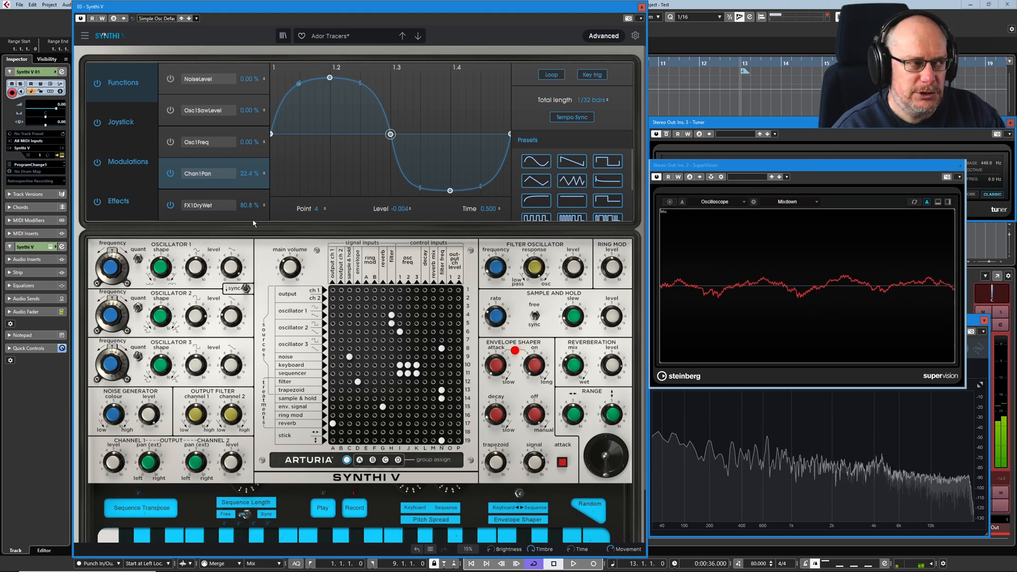
# Check the effects chain, then reset the FX1DryWet and Chan1Pan function amounts to 0 %
pyautogui.click(116, 211)
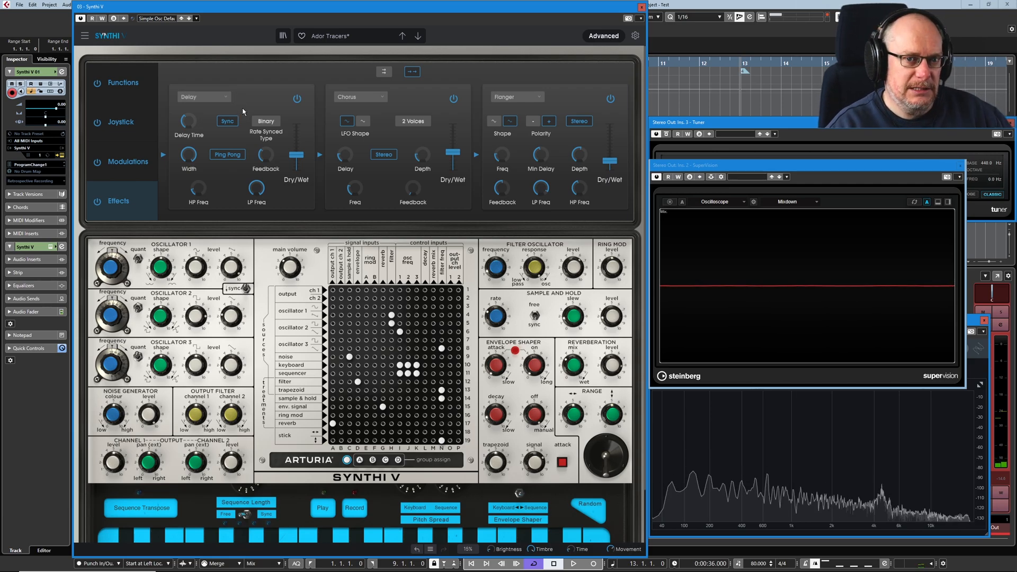
pyautogui.click(122, 91)
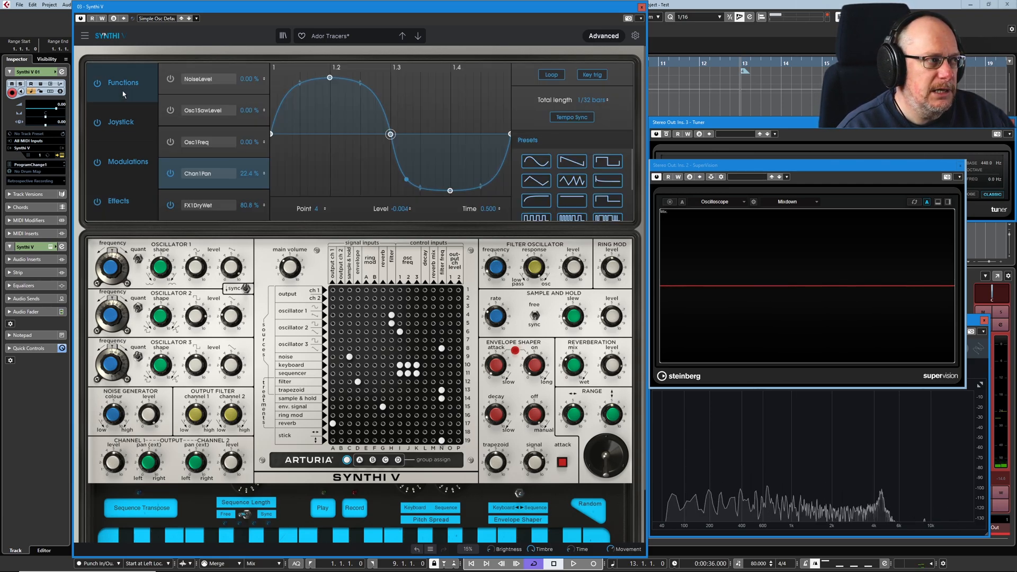
pyautogui.click(212, 207)
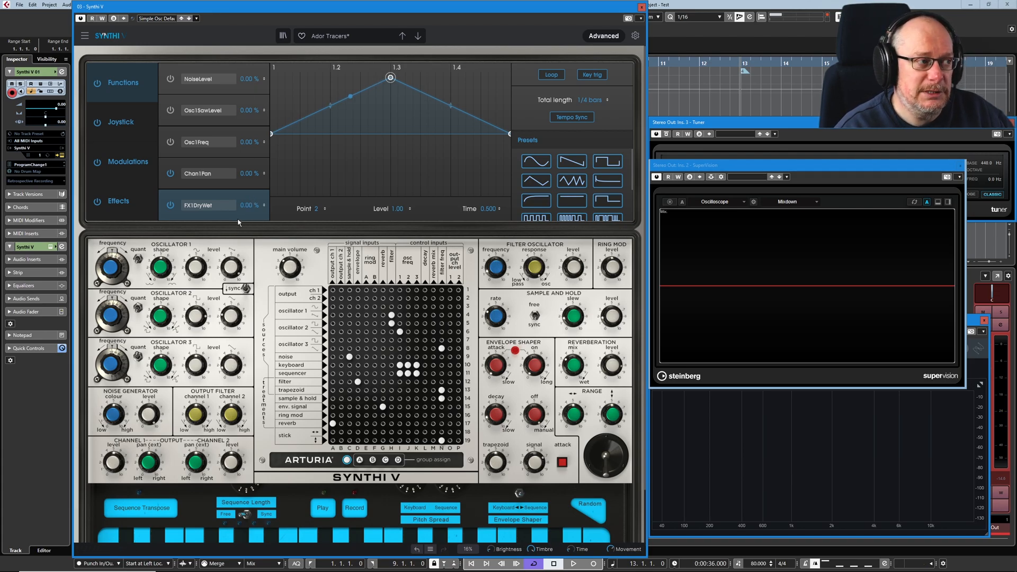
pyautogui.click(174, 177)
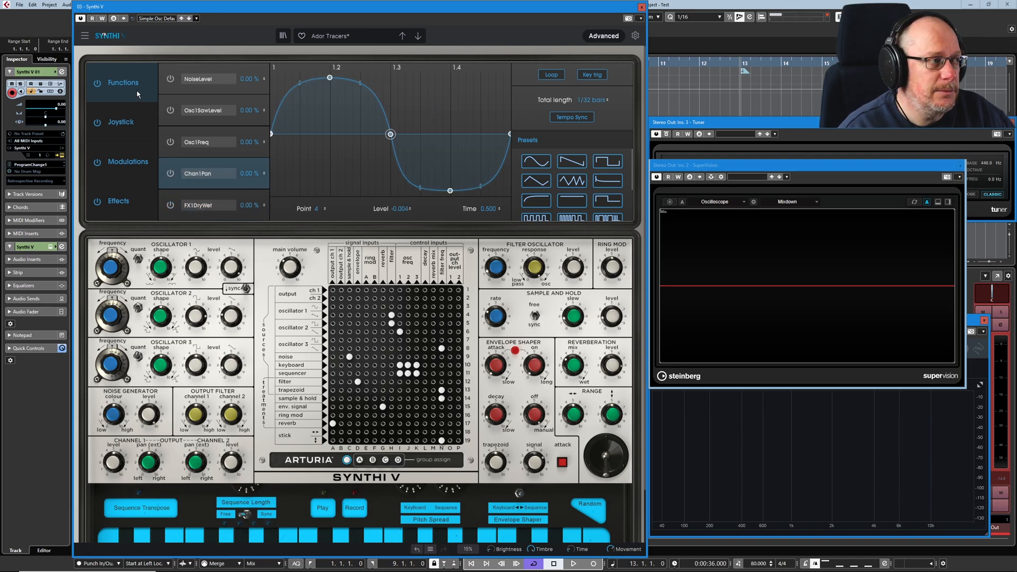
# Set the joystick amounts to 49.6 % for FilterFreq, 48.8 % for Osc1SawLevel, 44.8 % for FX2DryWet and 48.8 % for FX3DryWet
pyautogui.click(122, 134)
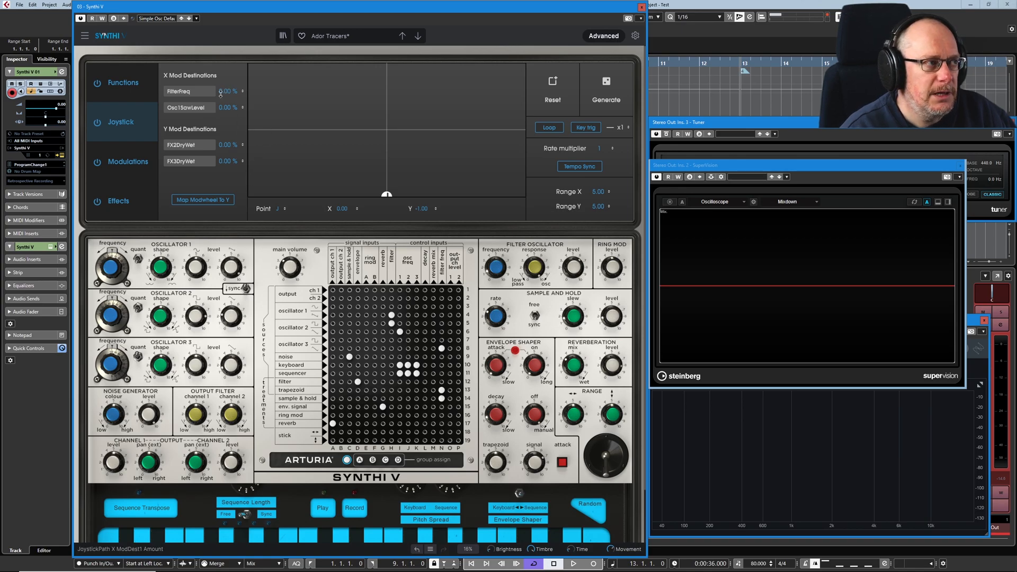
pyautogui.moveTo(228, 92); pyautogui.dragTo(227, 104)
pyautogui.moveTo(226, 145); pyautogui.dragTo(222, 123)
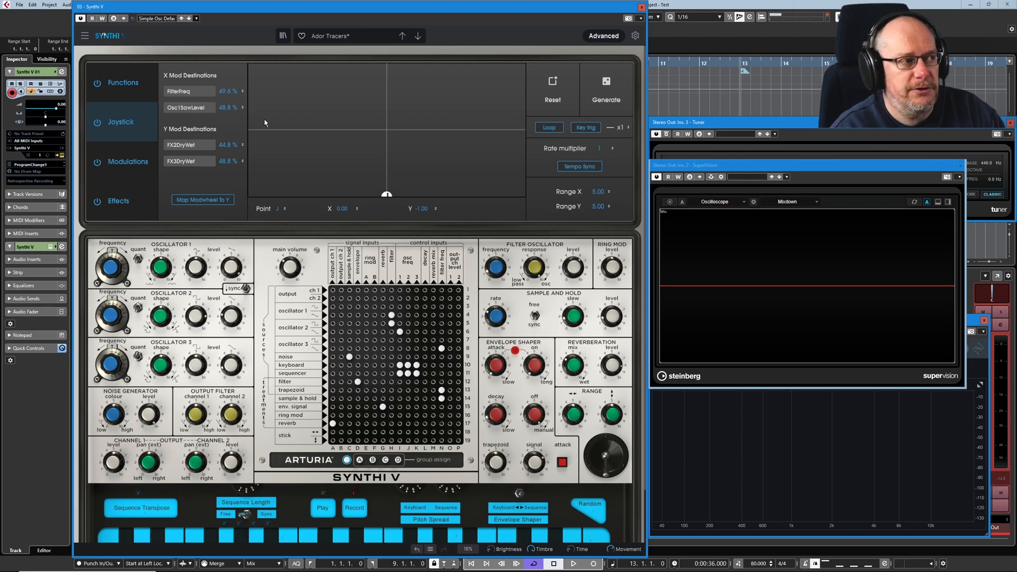
# Try the joystick point across its X and Y range, leaving it near the centre at about X 0.001, Y 0.045
pyautogui.moveTo(387, 195); pyautogui.dragTo(386, 130)
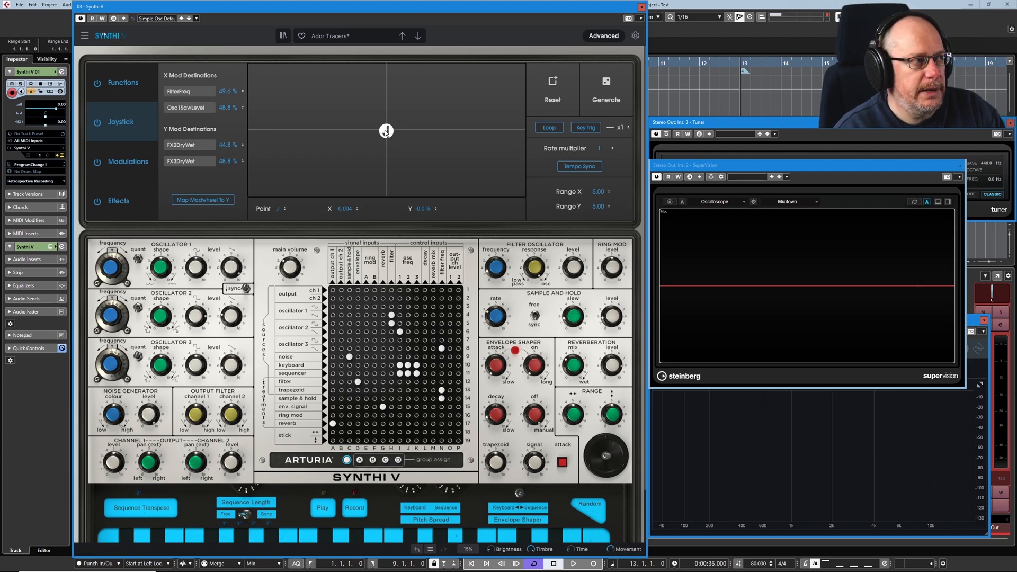
pyautogui.moveTo(386, 131); pyautogui.dragTo(250, 131)
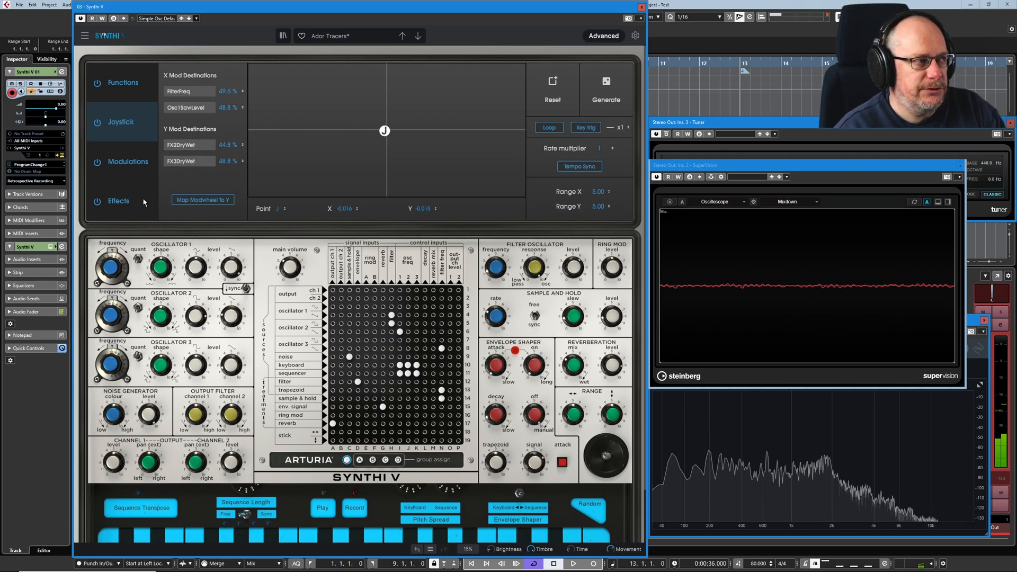
pyautogui.click(127, 203)
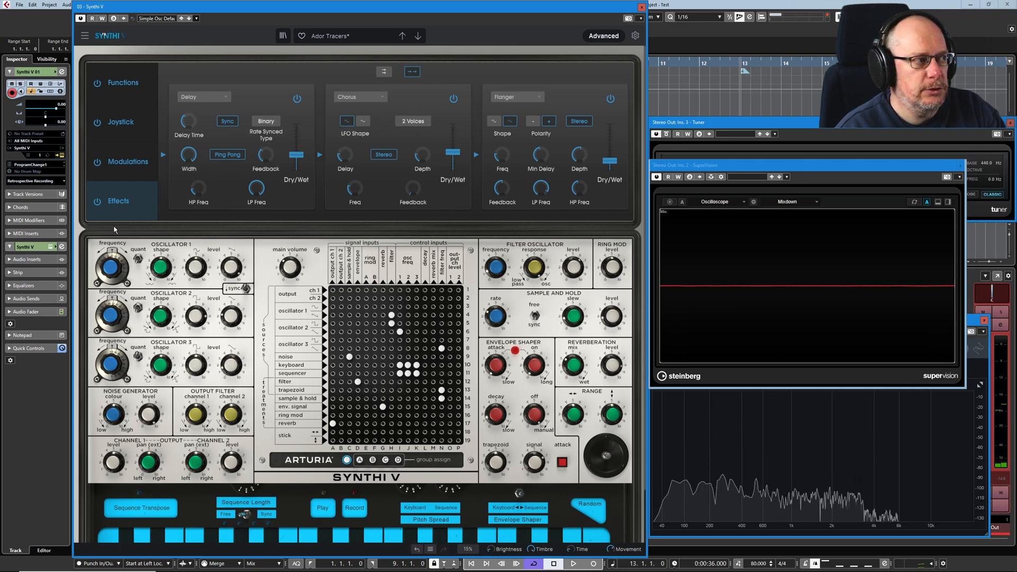
pyautogui.click(125, 133)
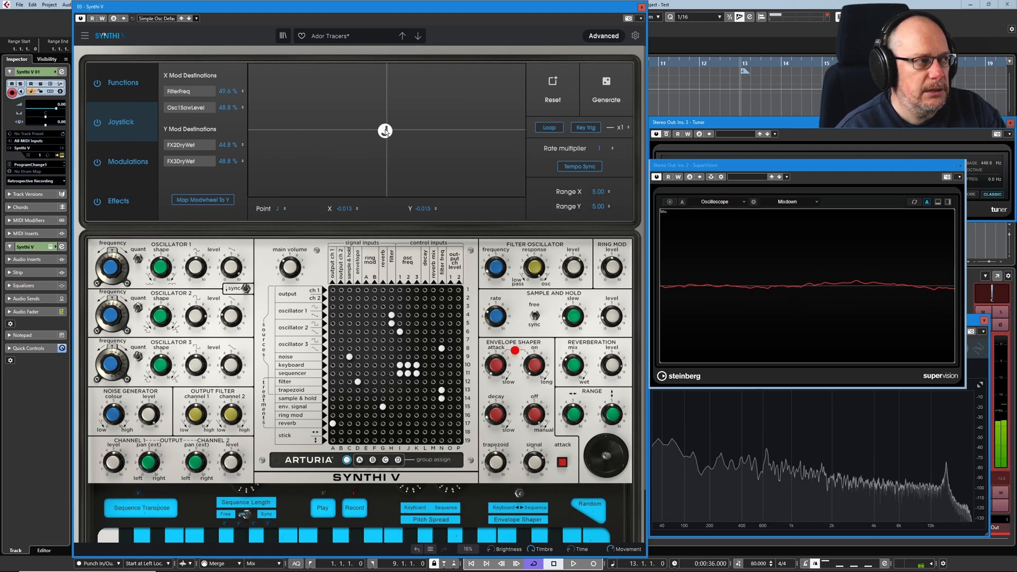
pyautogui.moveTo(386, 126)
pyautogui.mouseDown()
pyautogui.moveTo(389, 62)
pyautogui.moveTo(389, 193)
pyautogui.moveTo(387, 127)
pyautogui.mouseUp()
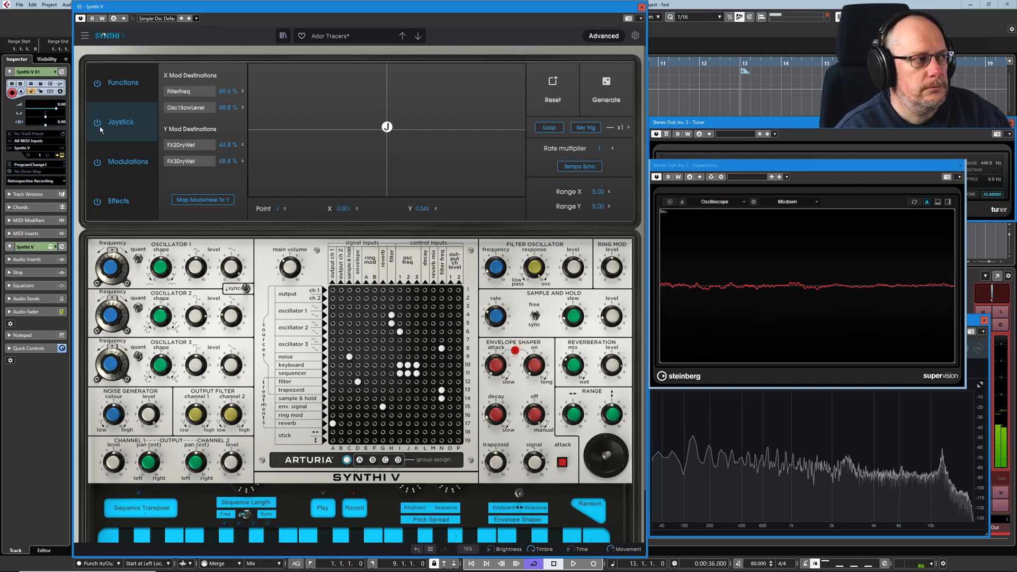
# Reset the joystick amounts for FilterFreq, Osc1SawLevel, FX2DryWet and FX3DryWet to 0 %
pyautogui.doubleClick(226, 92)
pyautogui.doubleClick(222, 108)
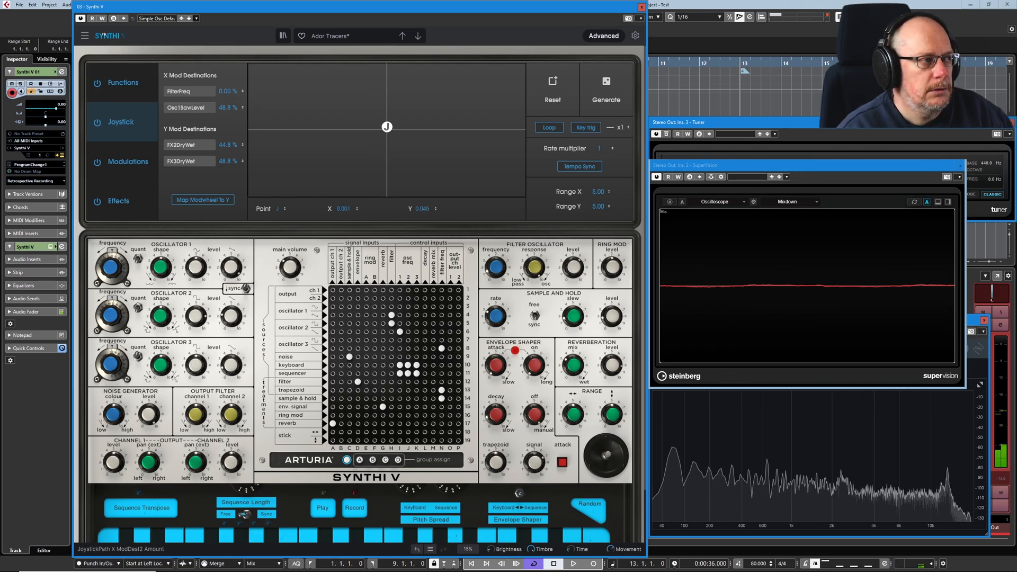
pyautogui.doubleClick(223, 145)
pyautogui.doubleClick(224, 161)
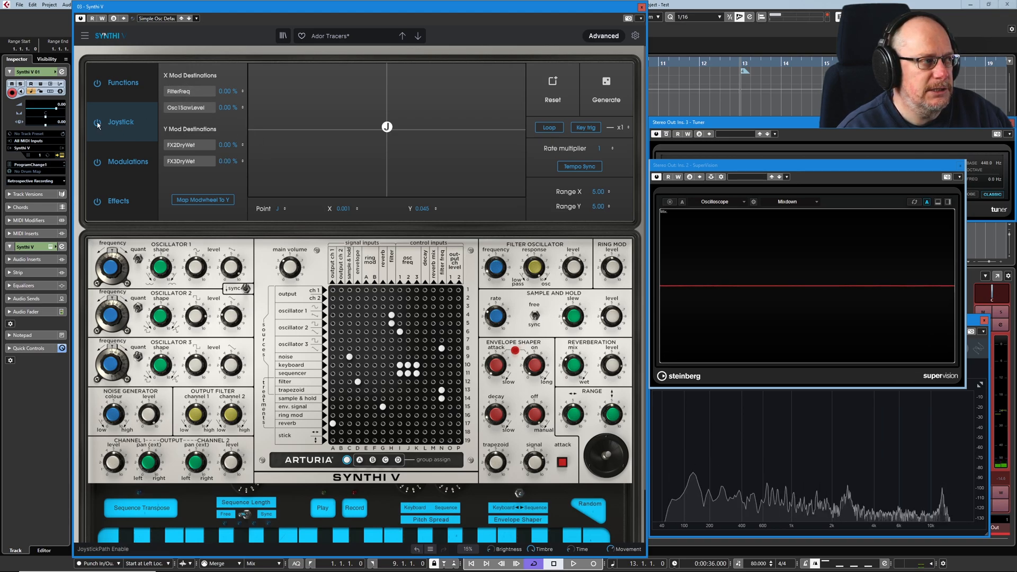
# Clear the Sequencer modulation of FilterFreq and try a higher filter oscillator frequency
pyautogui.click(123, 169)
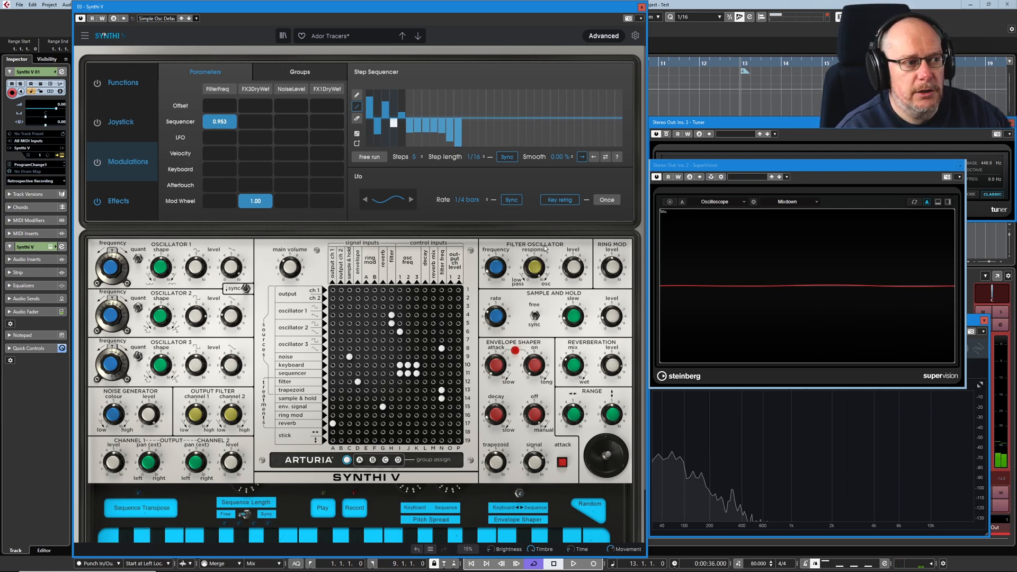
pyautogui.moveTo(494, 268)
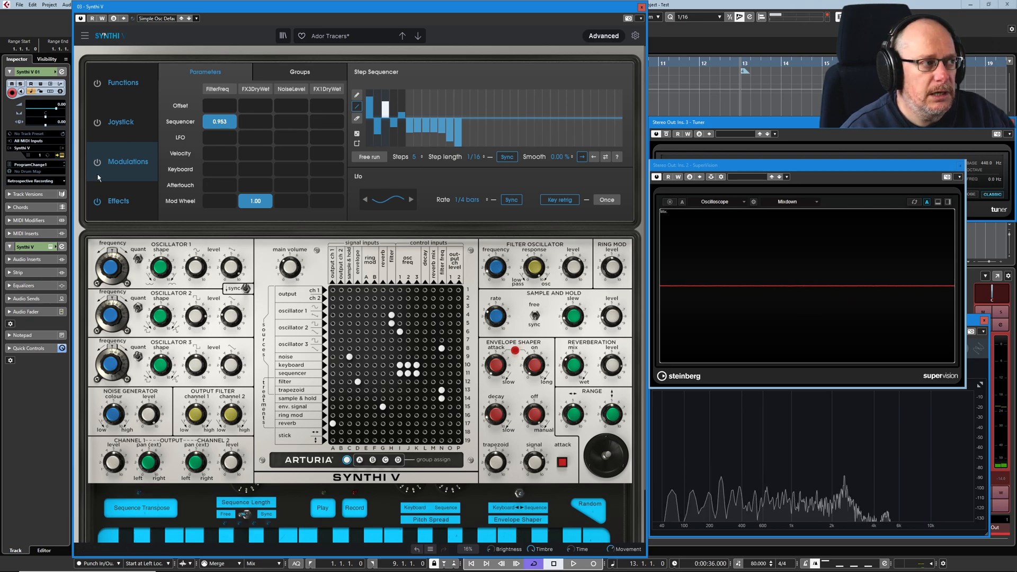
pyautogui.doubleClick(227, 127)
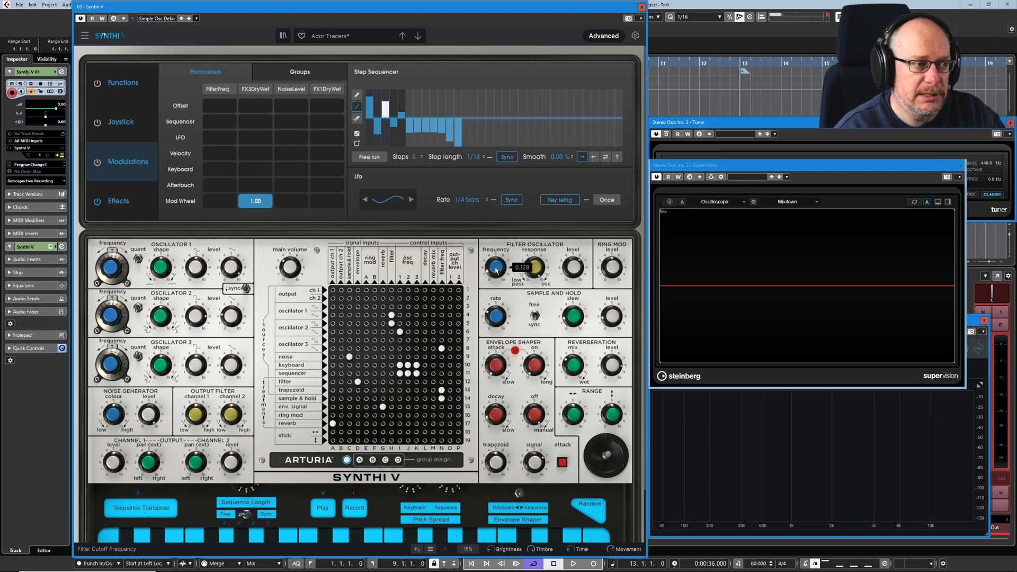
pyautogui.moveTo(495, 271); pyautogui.dragTo(495, 241)
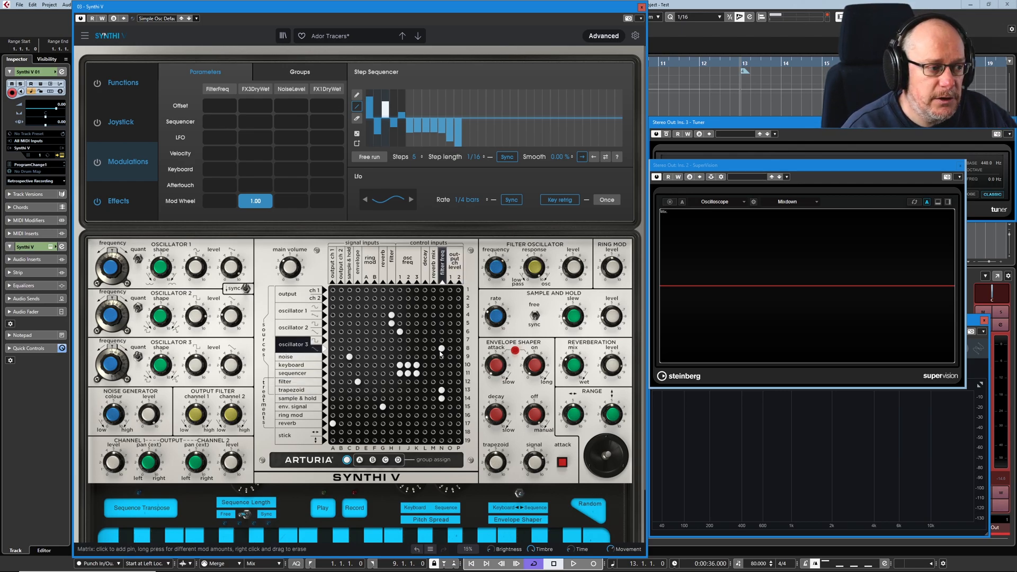
pyautogui.click(441, 439)
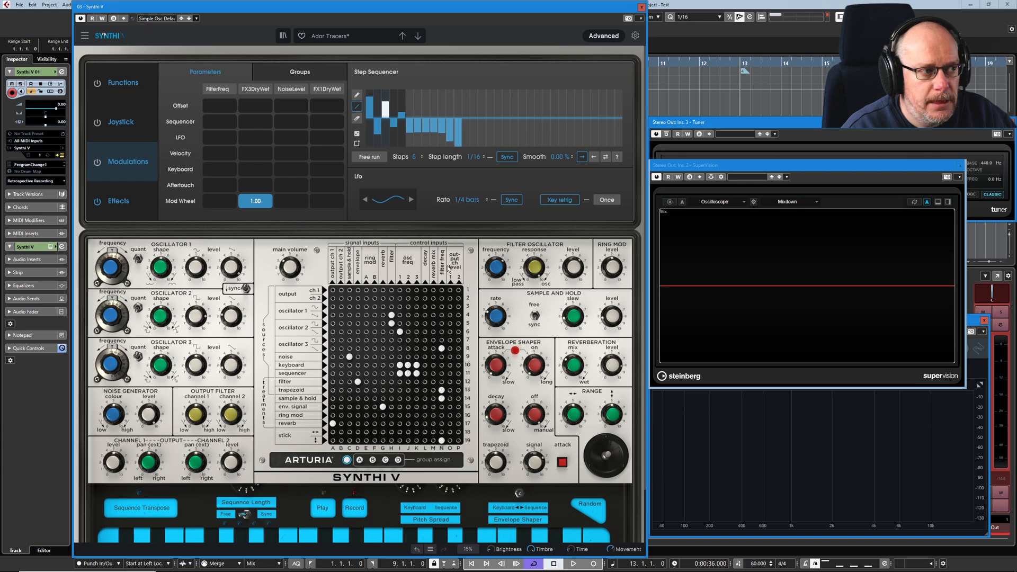
# Raise oscillator 3's triangle level to about 0.38
pyautogui.moveTo(114, 367)
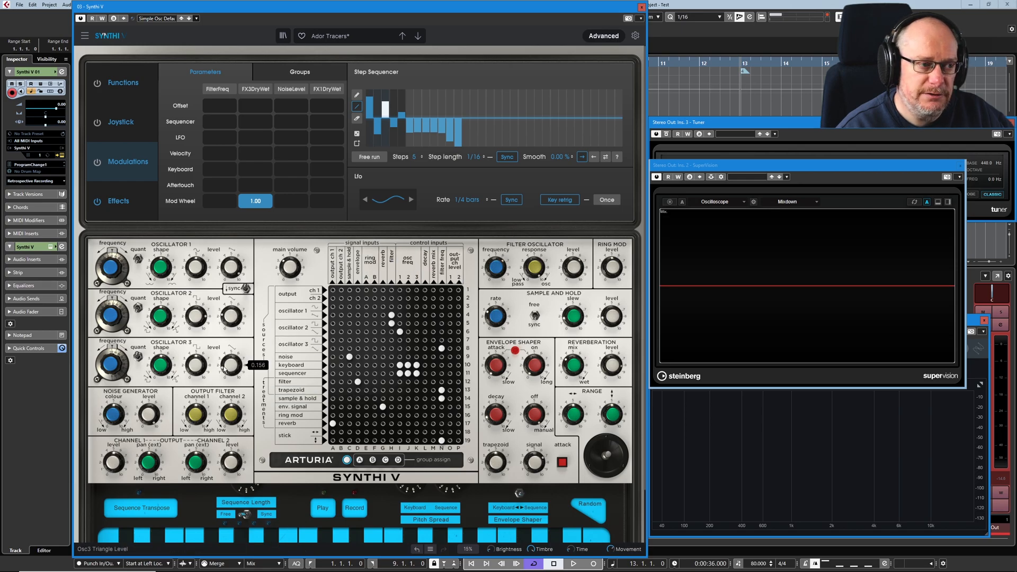
pyautogui.moveTo(236, 370)
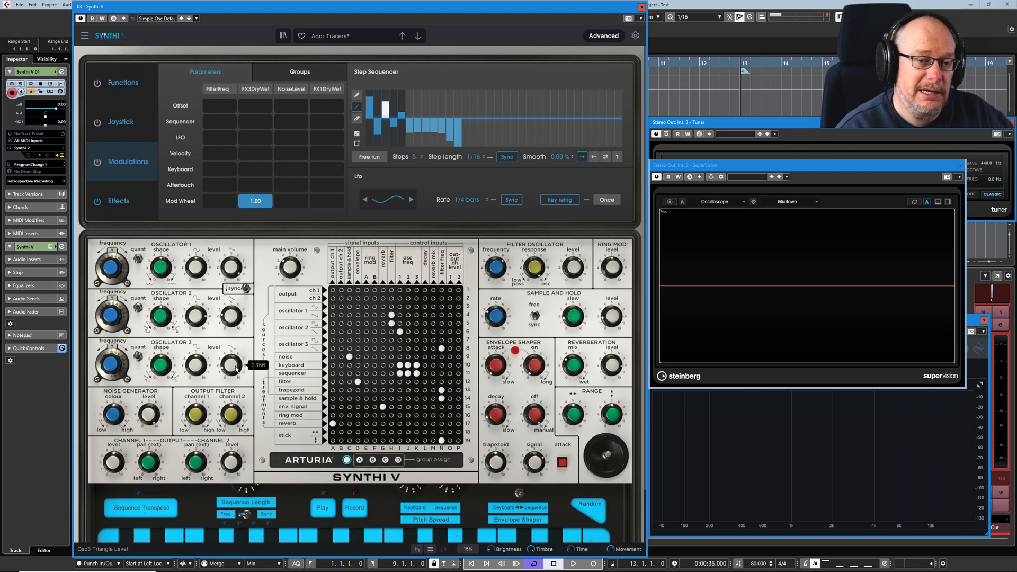
pyautogui.moveTo(234, 367); pyautogui.dragTo(234, 302)
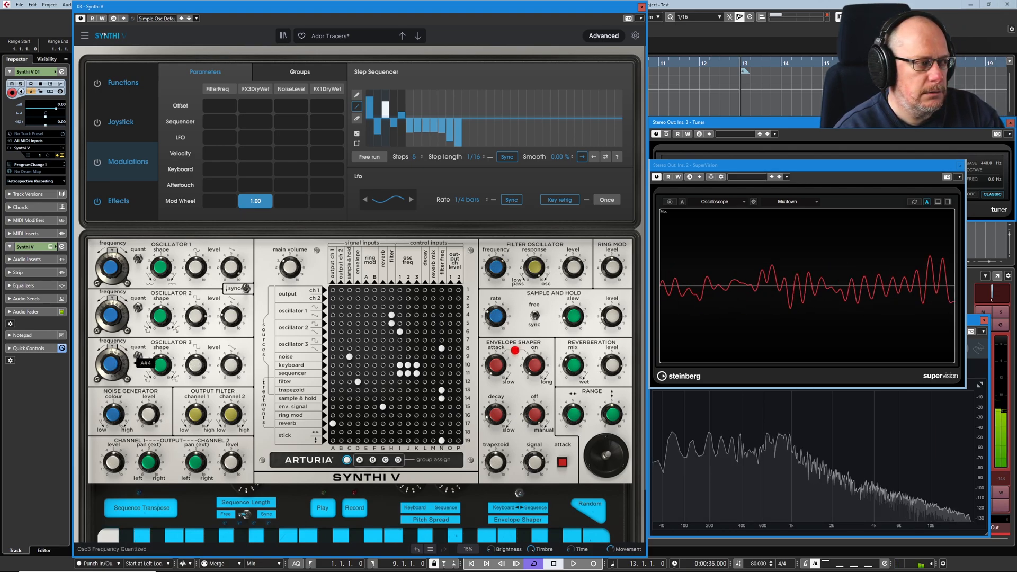
# Sweep oscillator 3's quantized frequency down through E0 and C#-1, and vary its shape around 0.404
pyautogui.moveTo(110, 364); pyautogui.dragTo(110, 390)
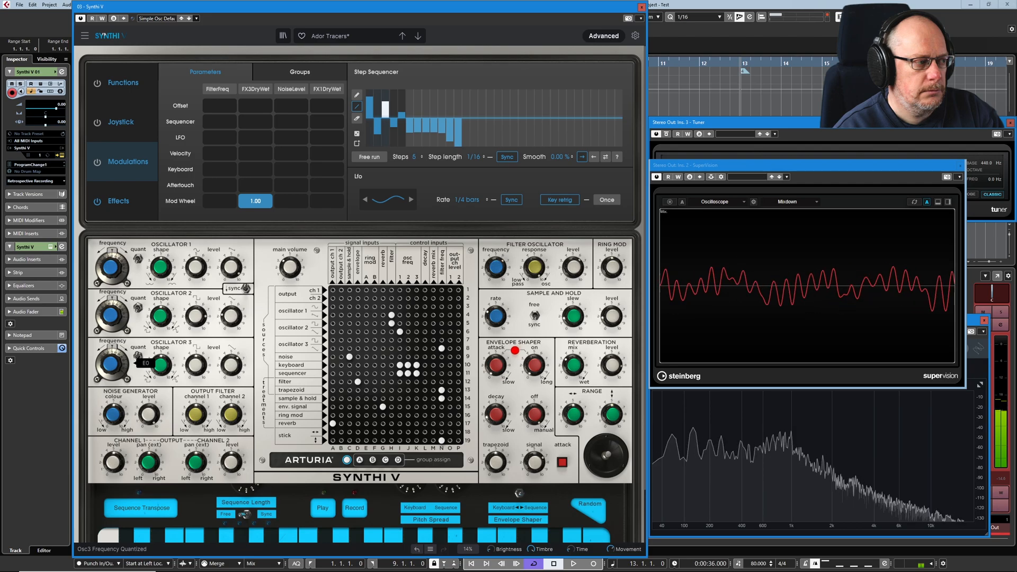
pyautogui.moveTo(110, 363); pyautogui.dragTo(110, 365)
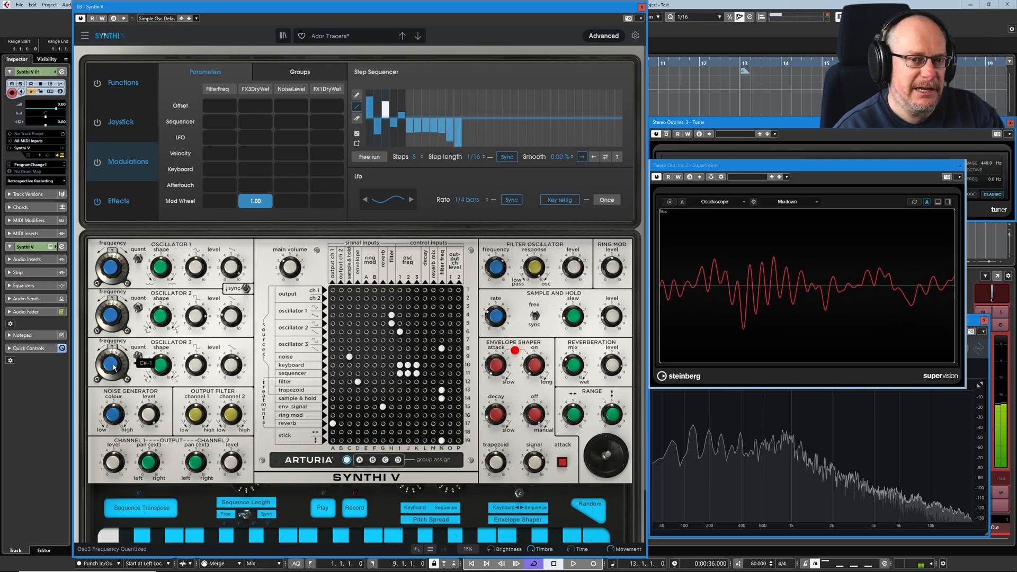
pyautogui.moveTo(111, 364); pyautogui.dragTo(110, 367)
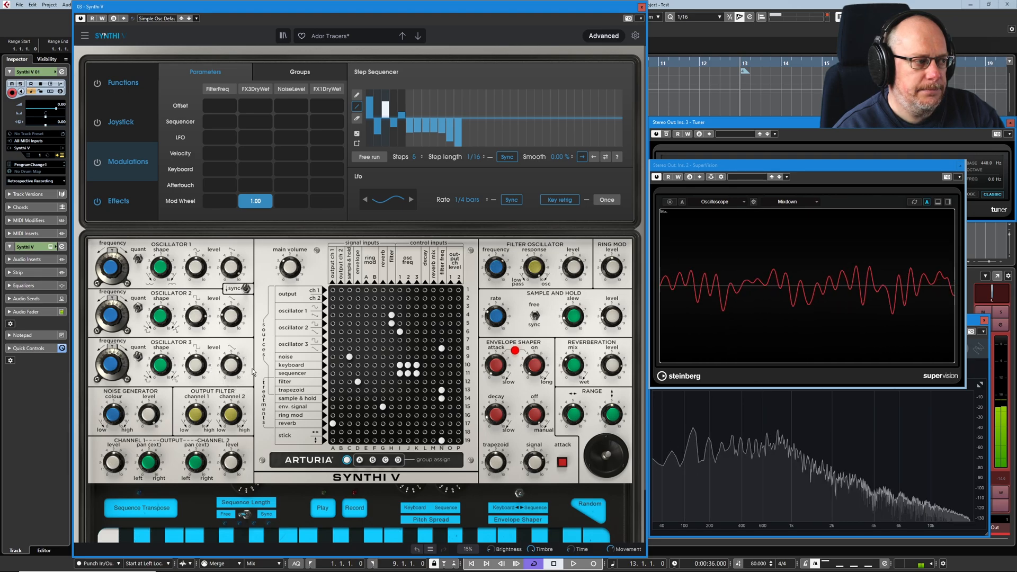
pyautogui.moveTo(160, 365); pyautogui.dragTo(160, 353)
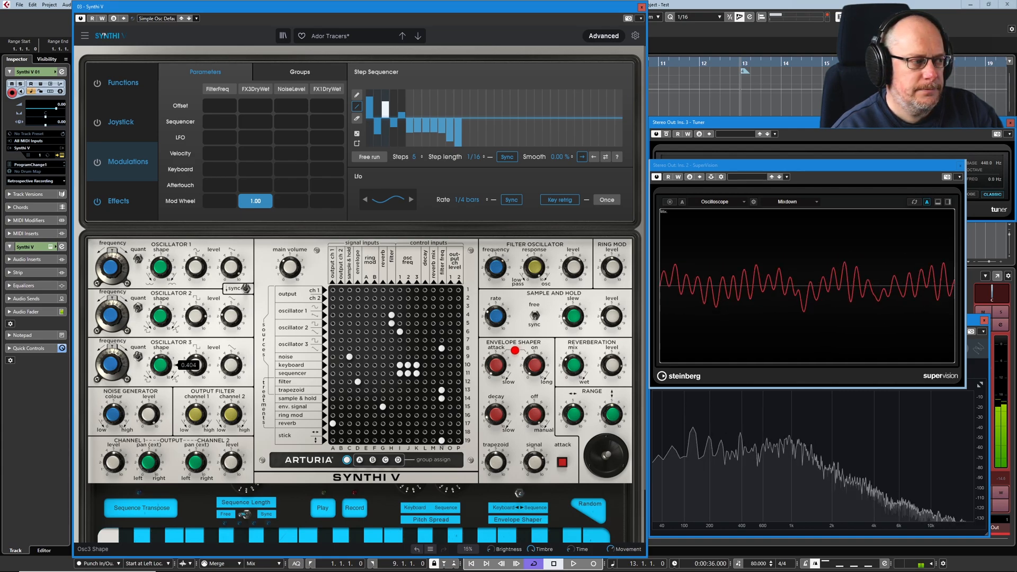
pyautogui.moveTo(159, 365); pyautogui.dragTo(158, 366)
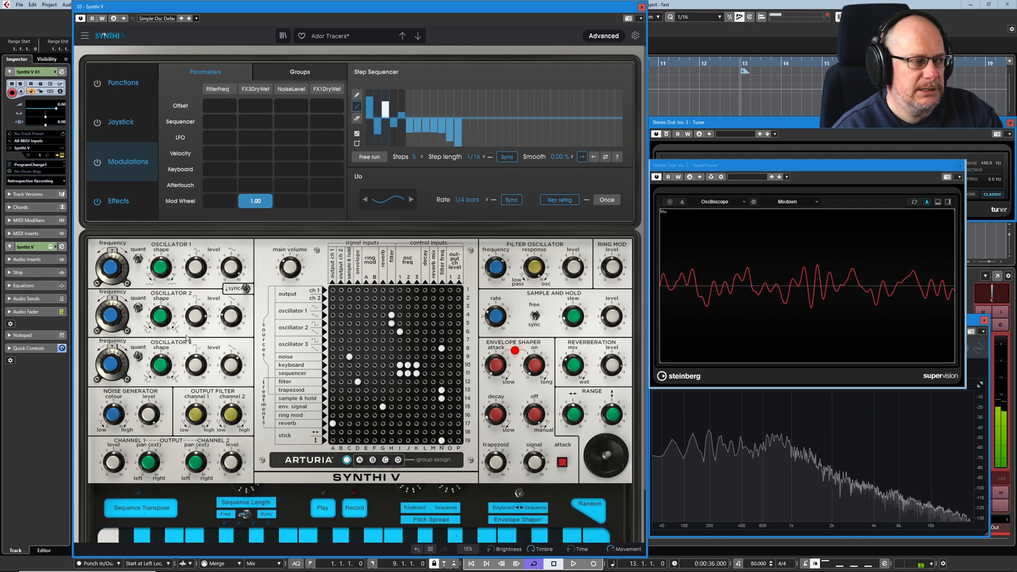
# Raise oscillator 3's frequency and readjust its triangle level
pyautogui.moveTo(232, 366)
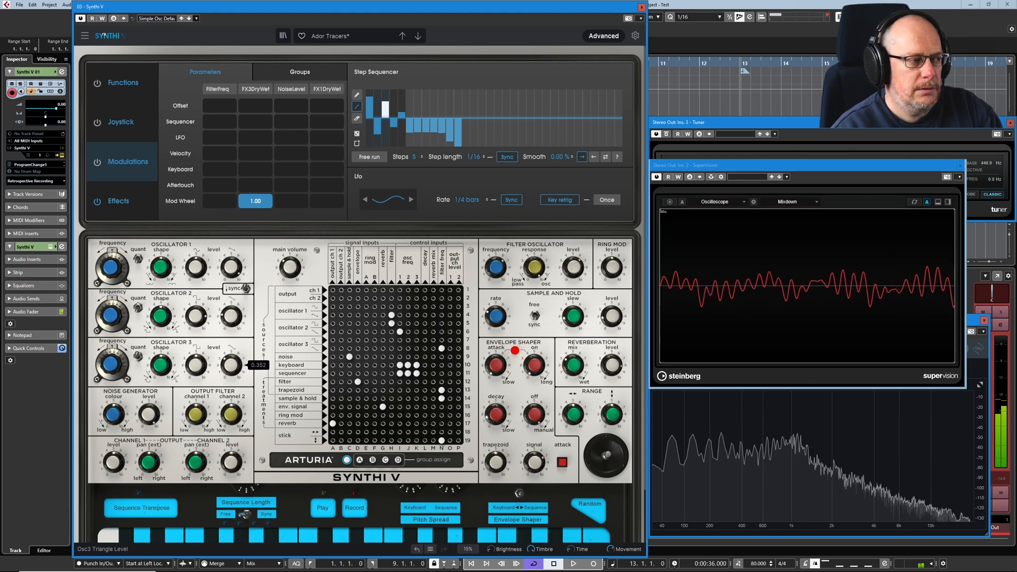
pyautogui.moveTo(231, 365); pyautogui.dragTo(231, 366)
pyautogui.moveTo(111, 363); pyautogui.dragTo(111, 330)
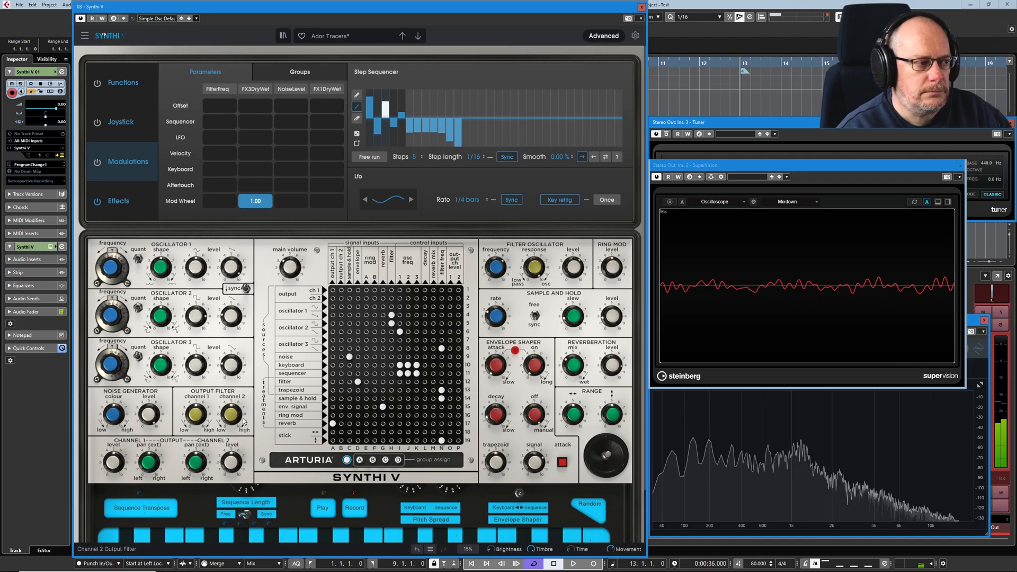
pyautogui.moveTo(231, 364); pyautogui.dragTo(230, 370)
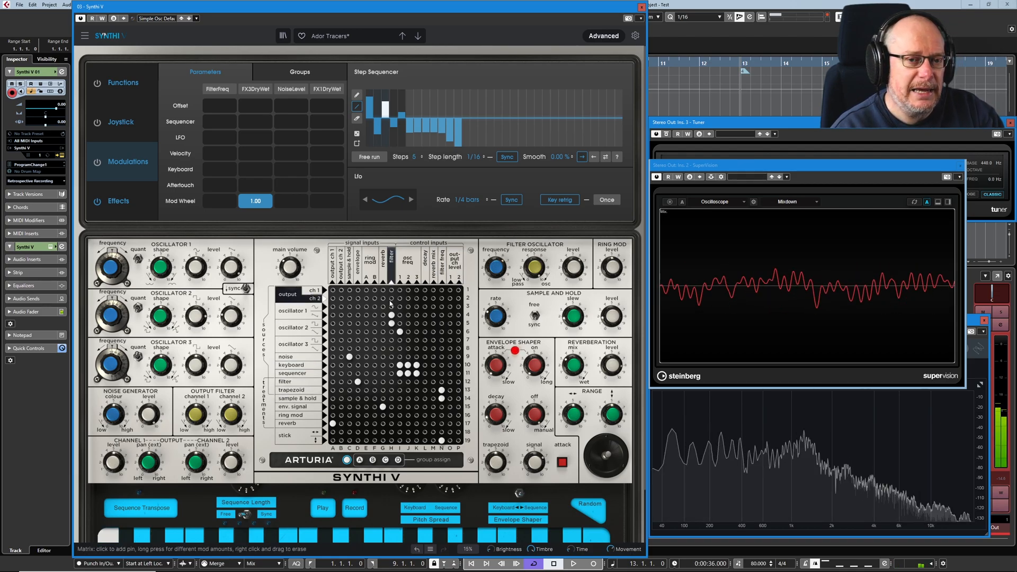
# Examine the trapezoid and sample & hold matrix pins feeding filter frequency, plus the reverb mix and envelope decay settings
pyautogui.click(441, 391)
pyautogui.click(441, 399)
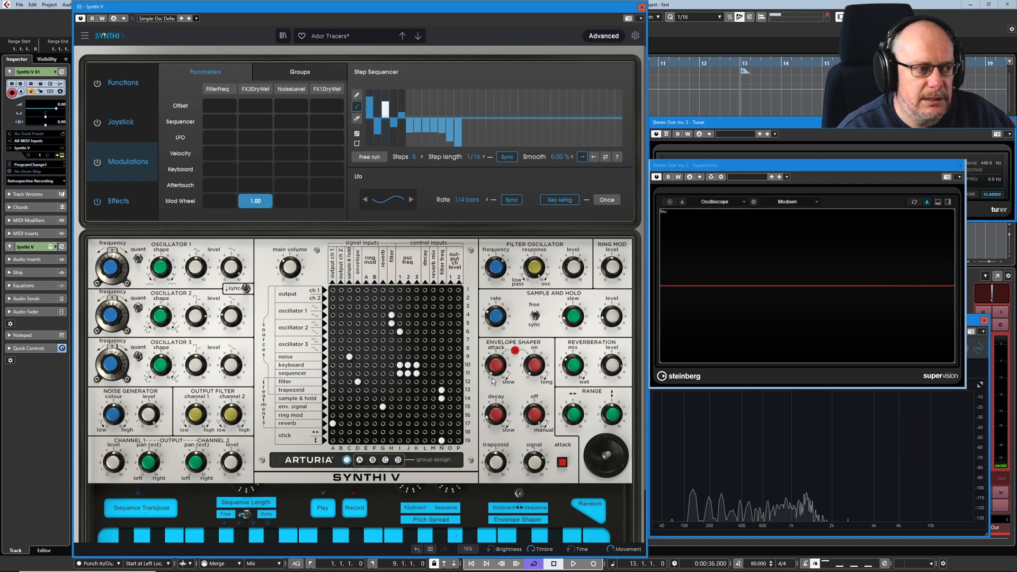
pyautogui.moveTo(570, 369)
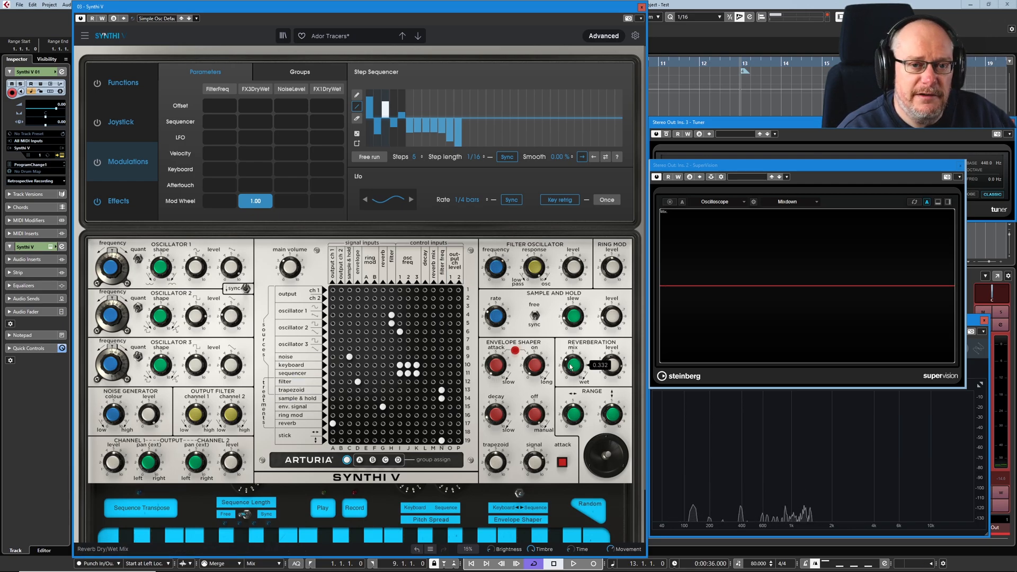
pyautogui.moveTo(497, 419)
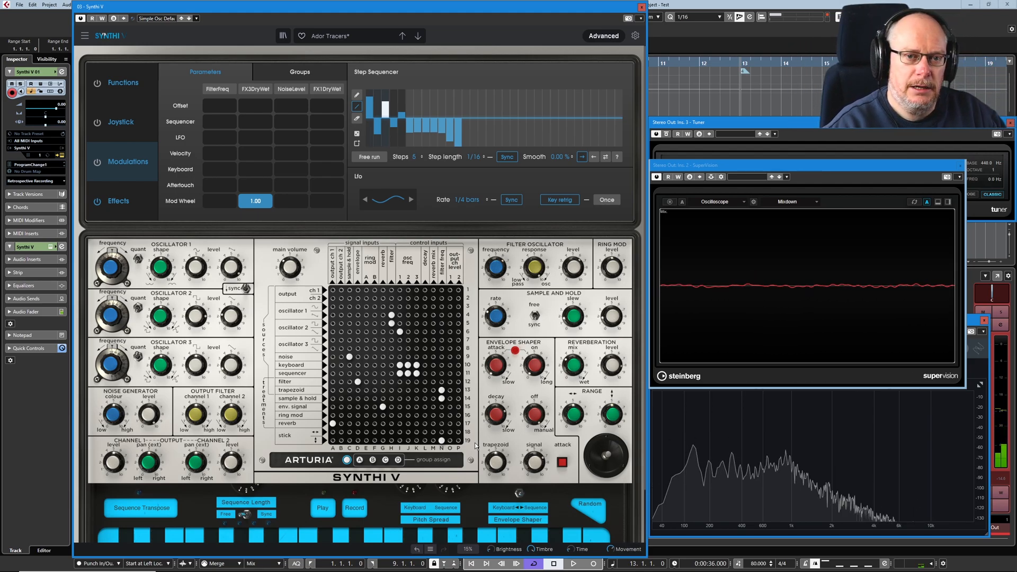
# Remove the trapezoid and sample & hold pins from filter frequency, checking the envelope decay and the sample & hold rate, level and slew
pyautogui.moveTo(497, 416); pyautogui.dragTo(497, 468)
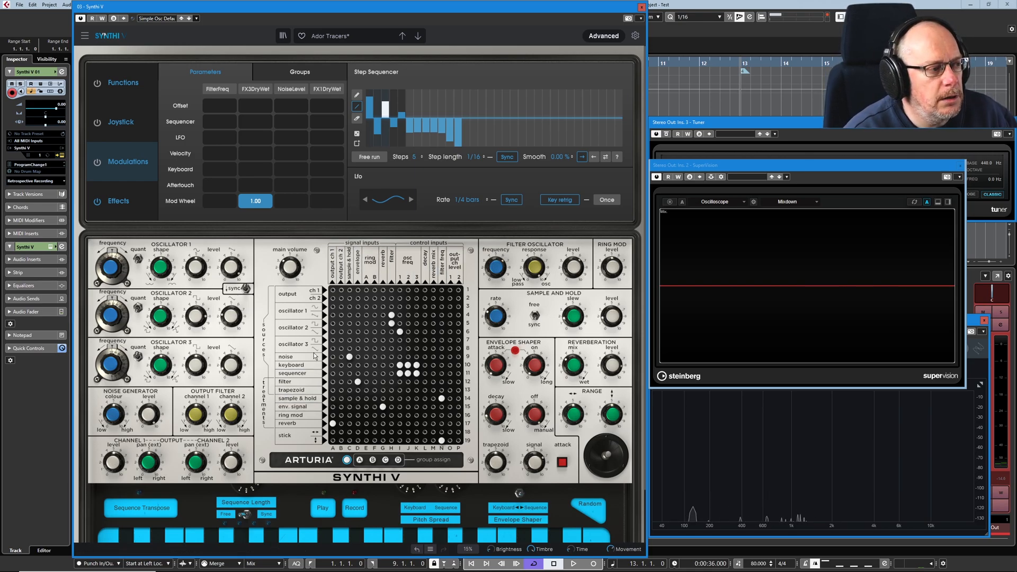
pyautogui.click(350, 357)
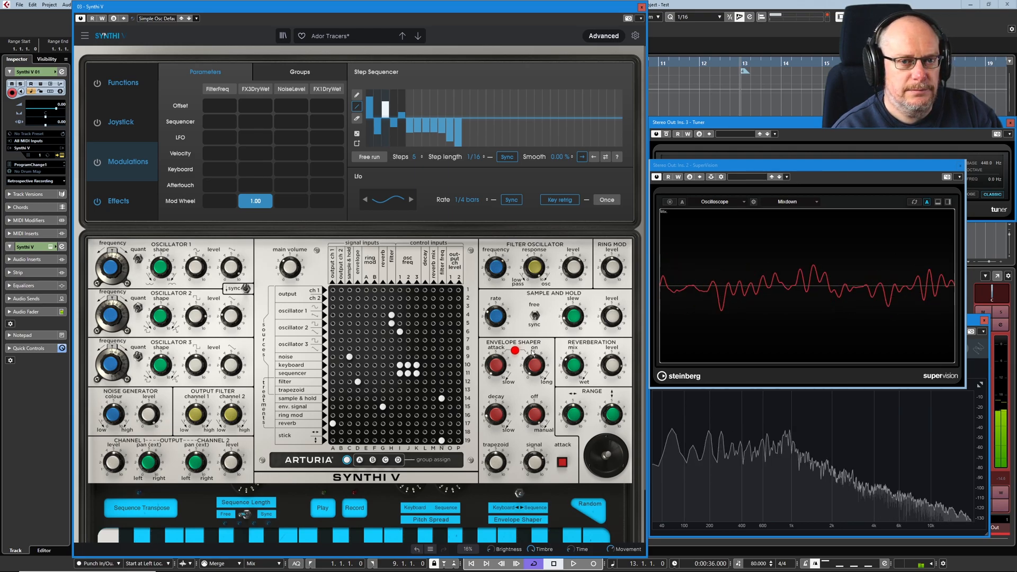
pyautogui.moveTo(495, 319)
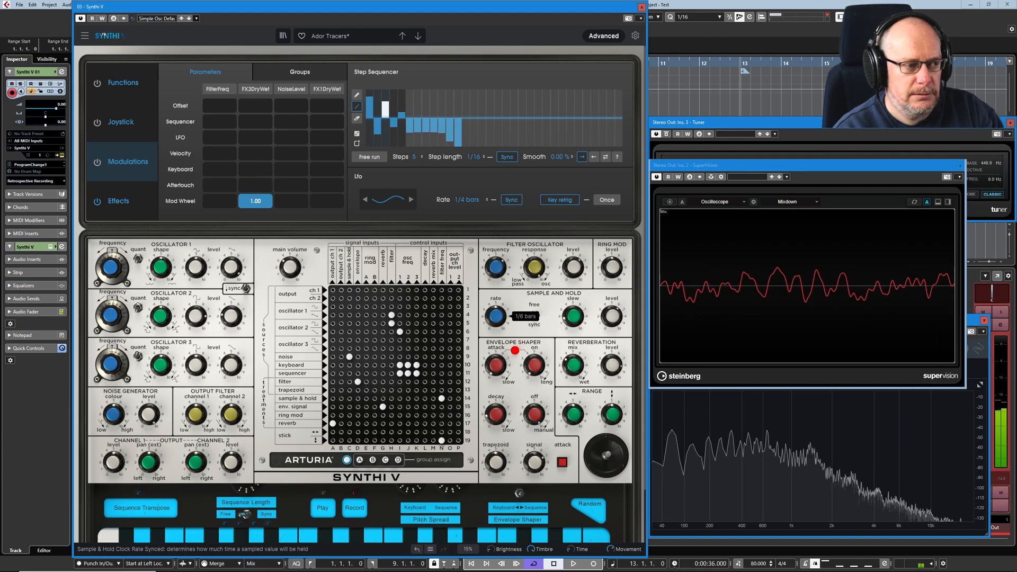
pyautogui.moveTo(613, 323)
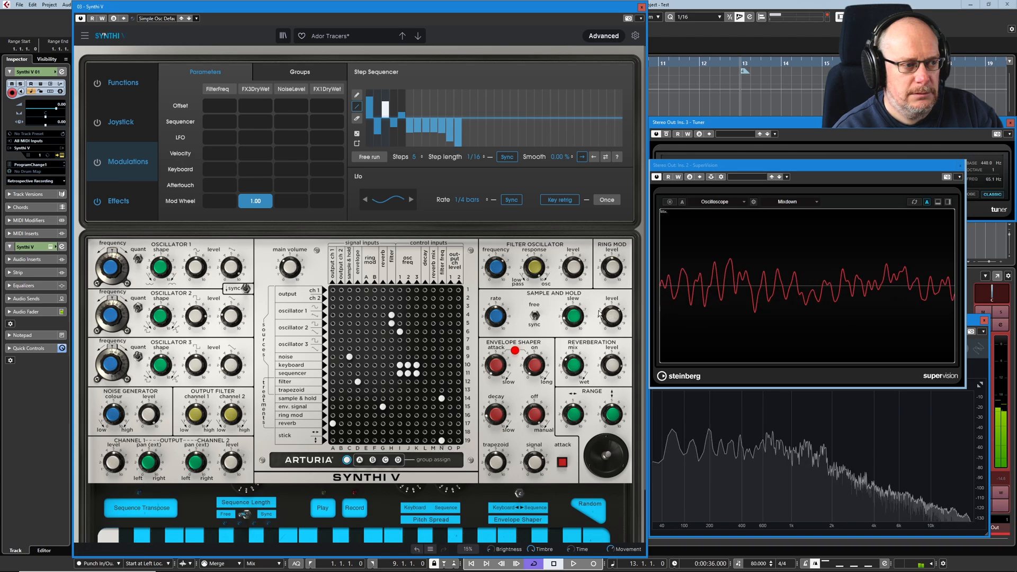
pyautogui.moveTo(564, 320)
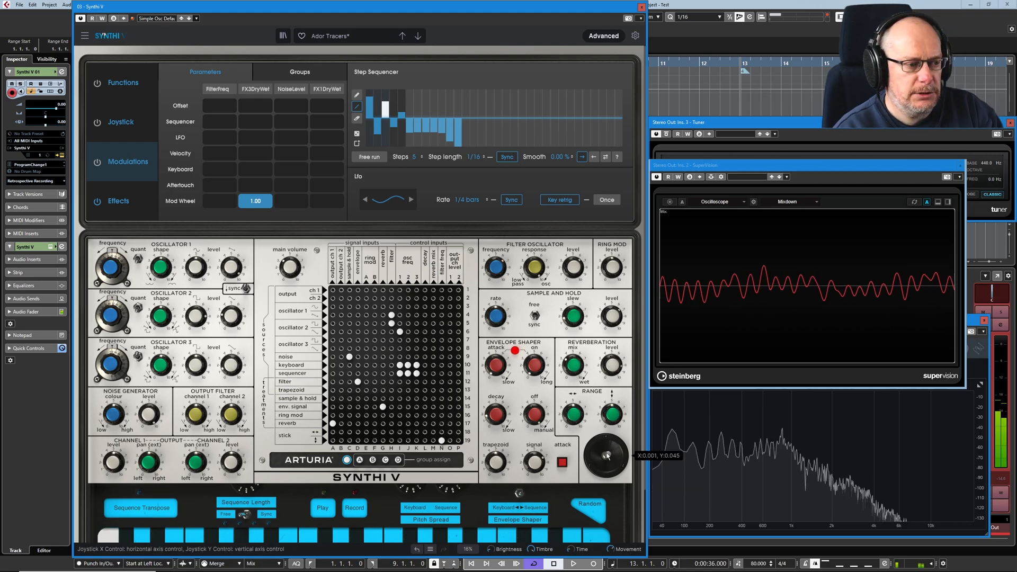
# Nudge the joystick downward to test its vertical axis, and restore the saved Ador Tracers preset by switching to Afex and back
pyautogui.moveTo(604, 464)
pyautogui.mouseDown()
pyautogui.moveTo(606, 479)
pyautogui.moveTo(603, 427)
pyautogui.moveTo(606, 473)
pyautogui.mouseUp()
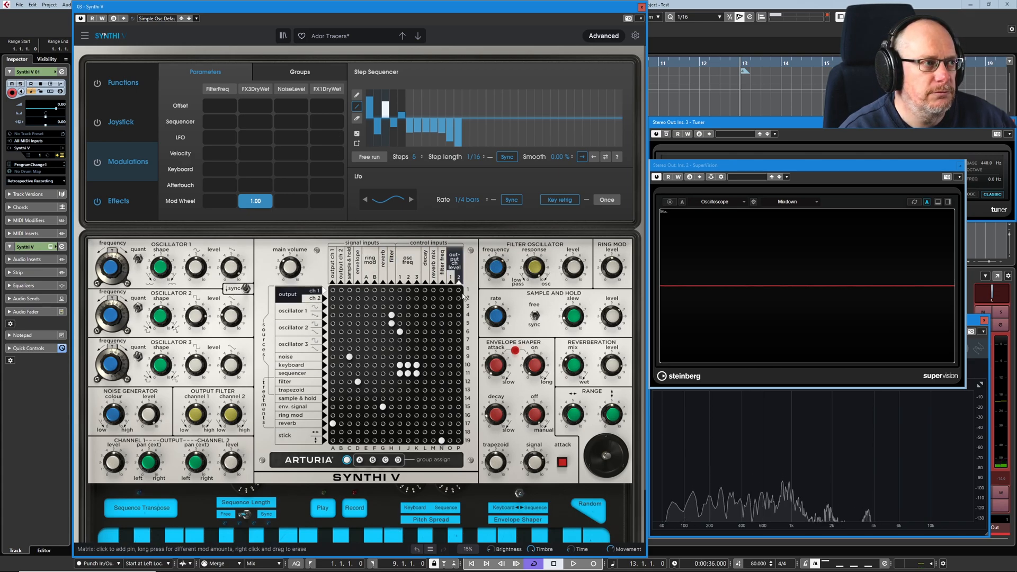
pyautogui.click(418, 37)
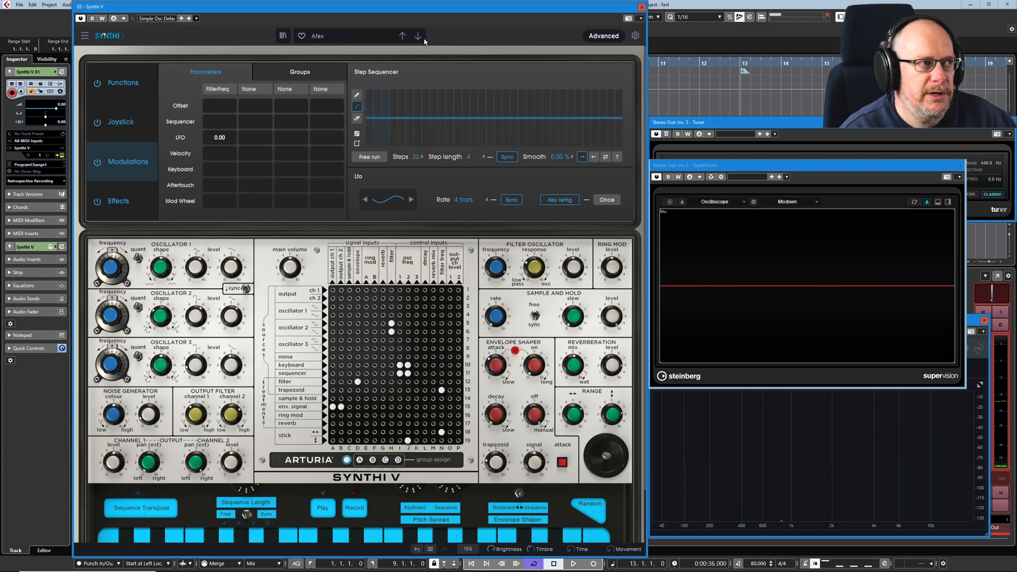
pyautogui.click(402, 37)
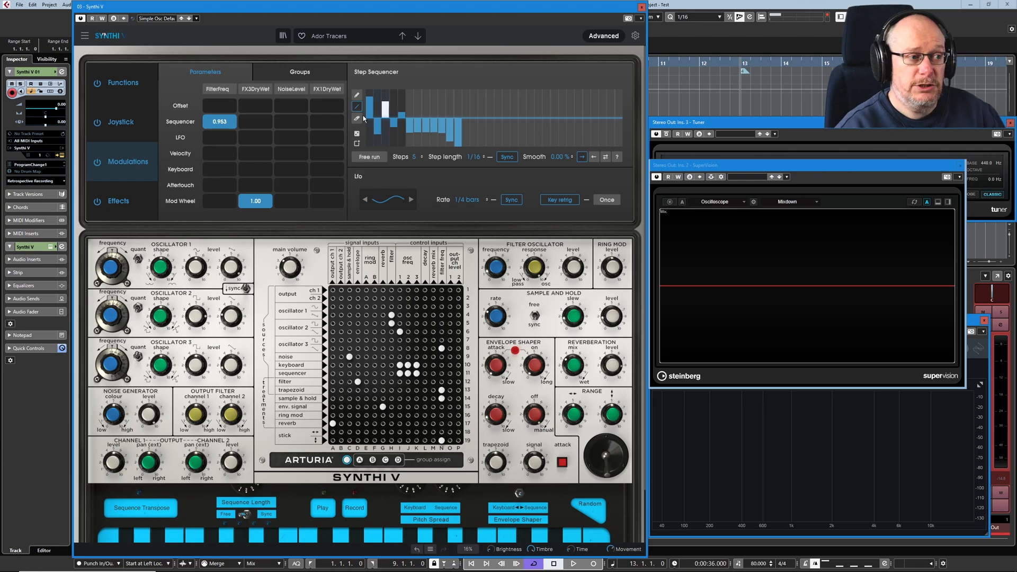
# Set the sequencer's FilterFreq modulation amount to 0.337 and raise the filter oscillator's frequency
pyautogui.moveTo(495, 270)
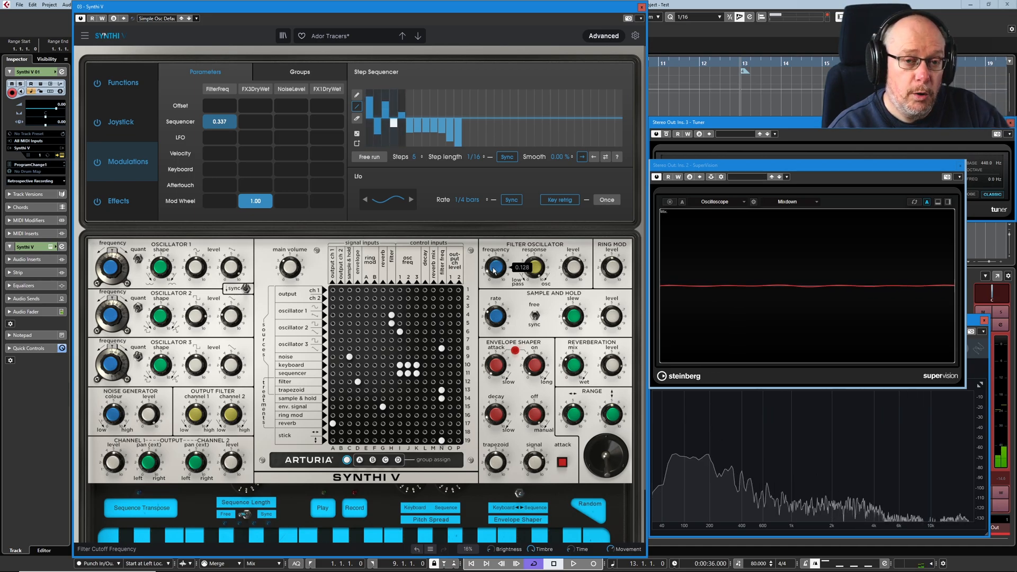
pyautogui.moveTo(493, 268); pyautogui.dragTo(493, 252)
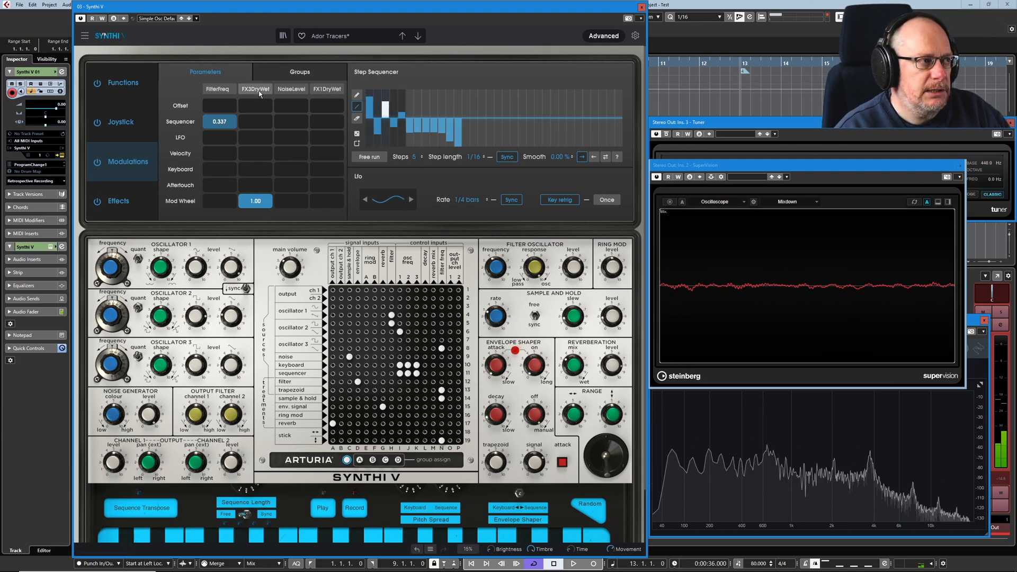
# View the Delay, Chorus and Flanger effects, return to the modulations and reload the saved Ador Tracers preset
pyautogui.click(120, 201)
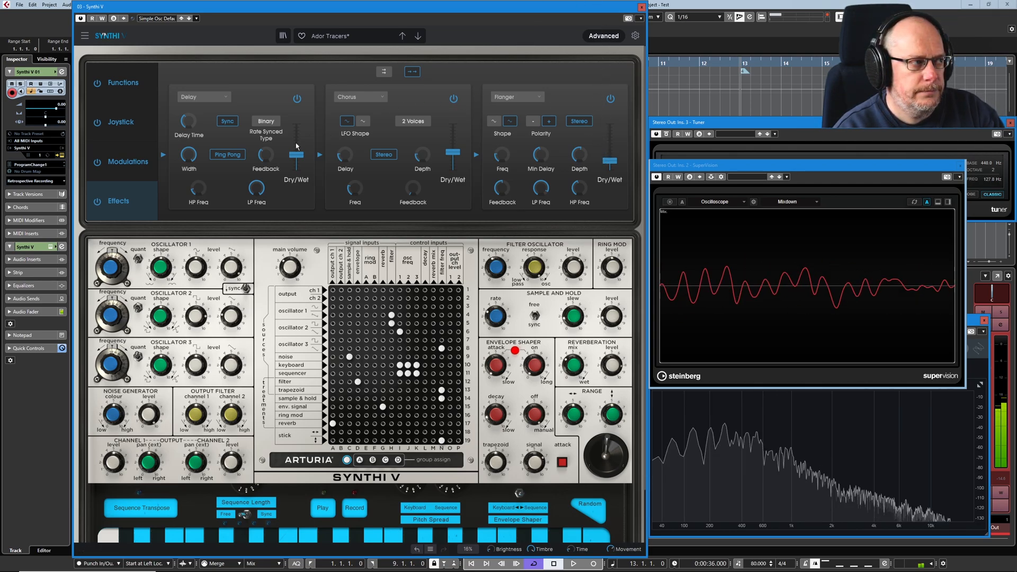
pyautogui.click(141, 171)
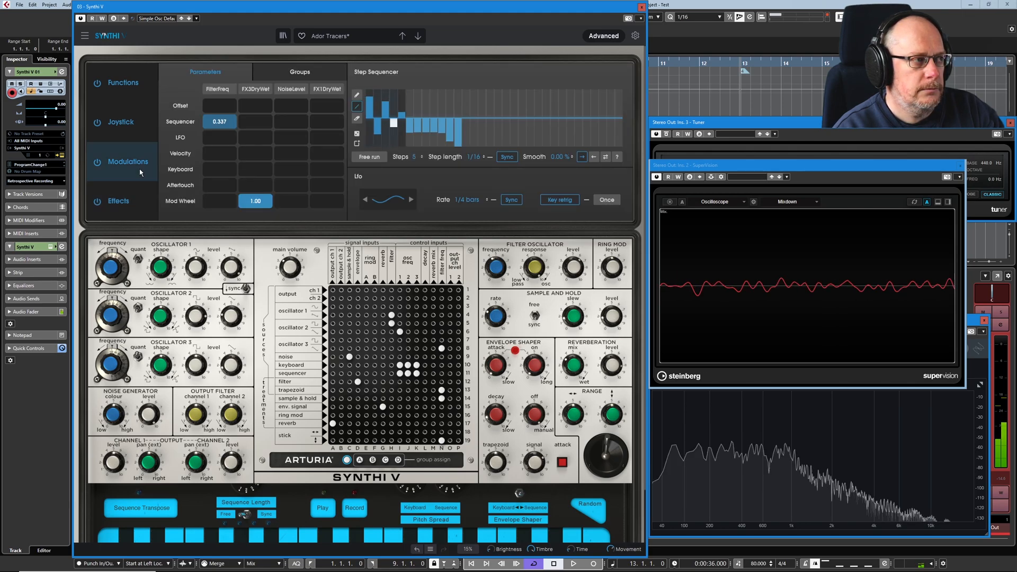
pyautogui.click(402, 36)
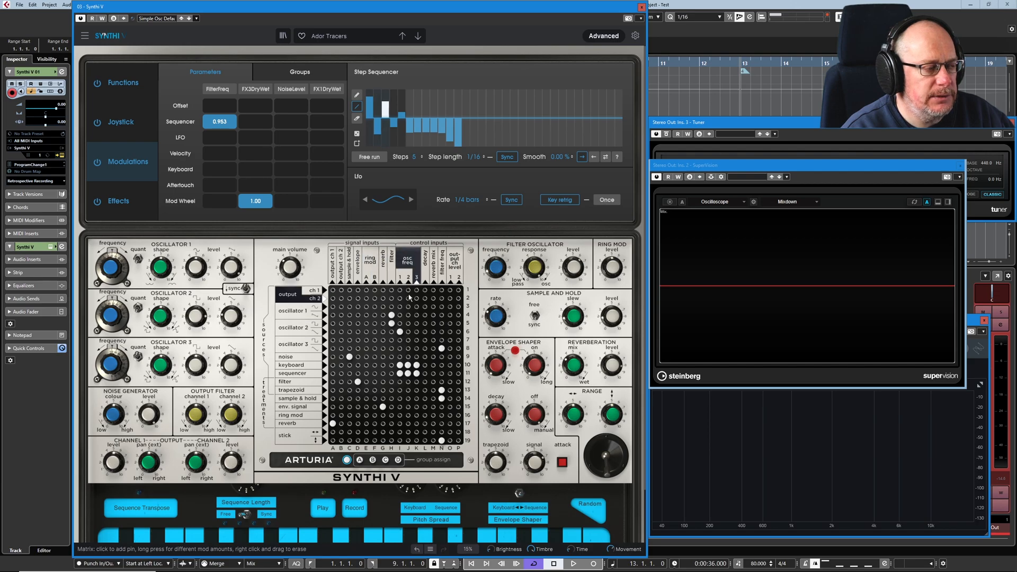
# Remove oscillator 2's matrix pins into the filter and oscillator 1 frequency, and check oscillator 1's frequency
pyautogui.click(392, 324)
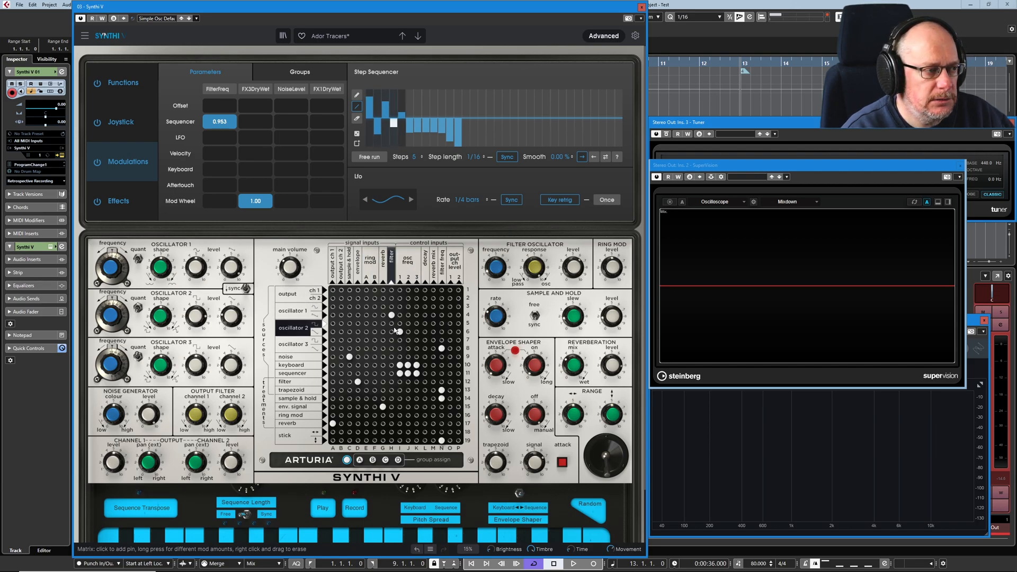
pyautogui.click(401, 332)
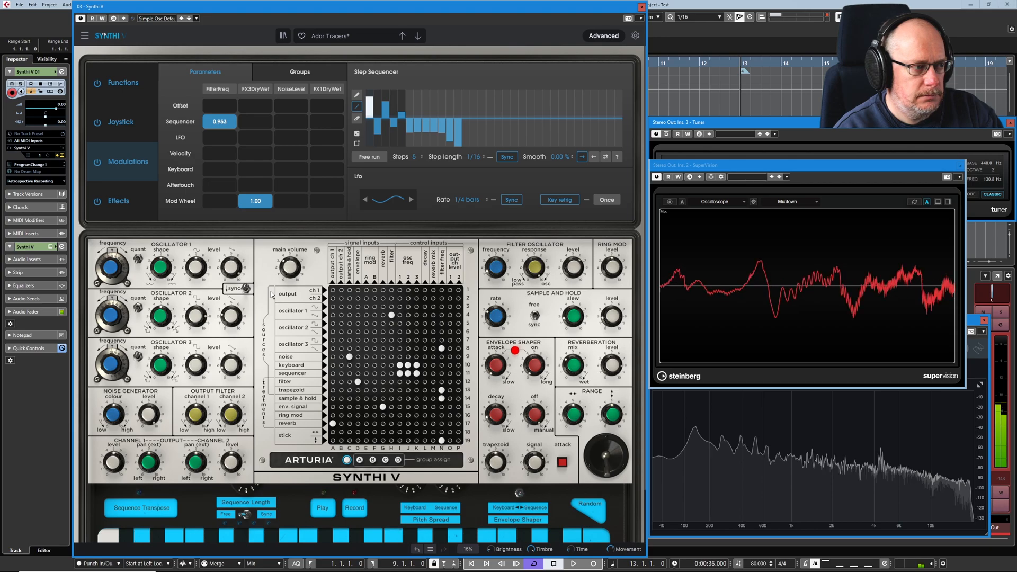
pyautogui.moveTo(236, 269)
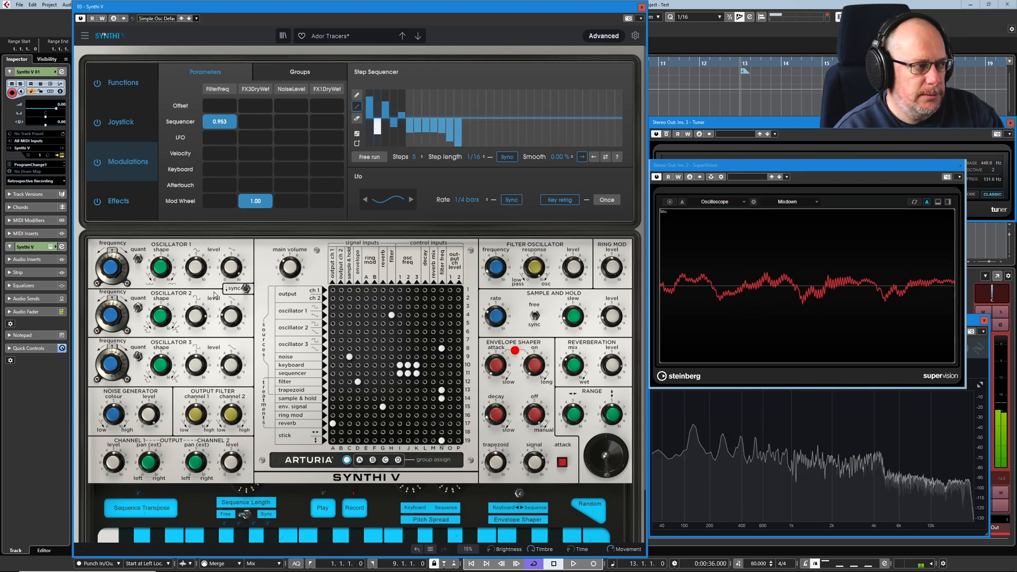
pyautogui.moveTo(112, 270)
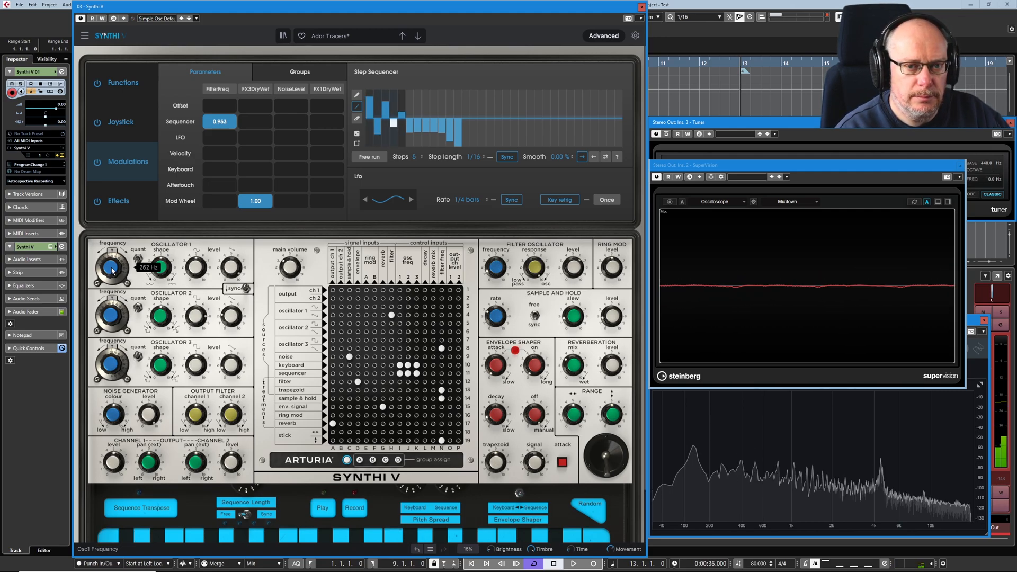
# Swap oscillator 1's filter pin for oscillator 2's, toggling the pin from oscillator 2 to oscillator 1 frequency
pyautogui.click(391, 323)
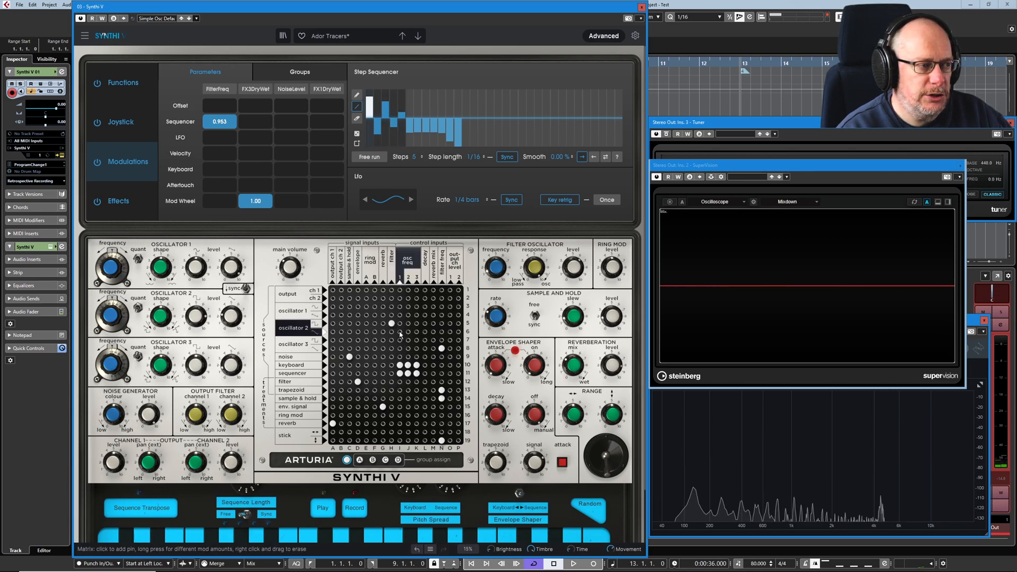
pyautogui.click(400, 332)
pyautogui.click(400, 332)
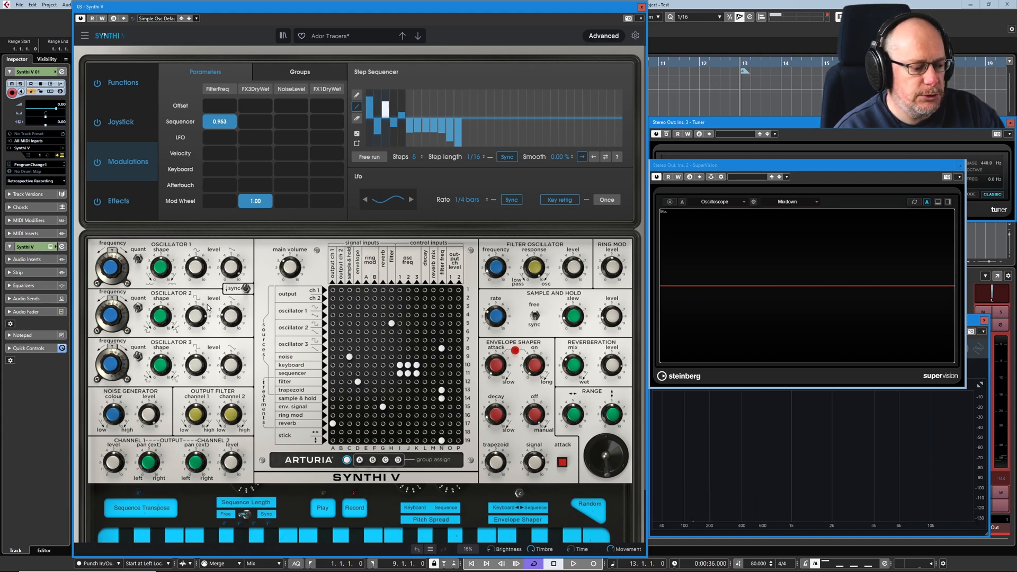
pyautogui.moveTo(115, 319)
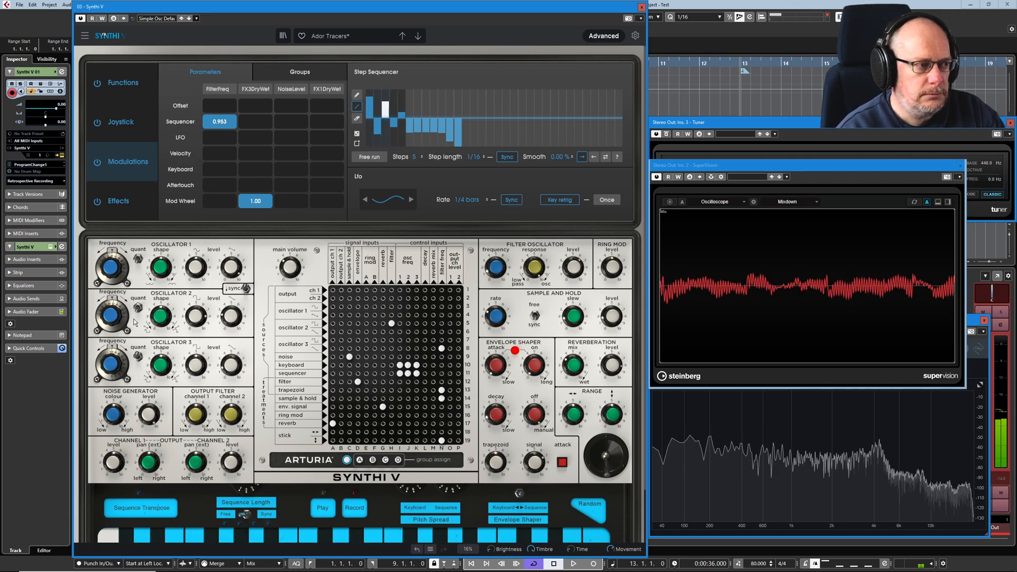
# Route oscillator 1 alone into the filter with oscillator 2 modulating its frequency, and vary oscillator 2's frequency
pyautogui.click(399, 332)
pyautogui.click(391, 315)
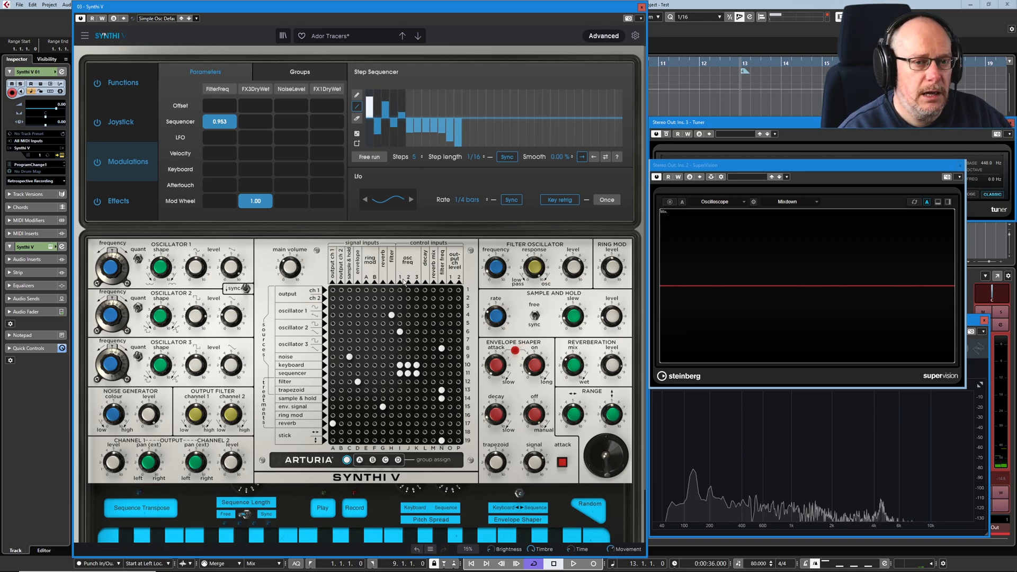
pyautogui.click(400, 332)
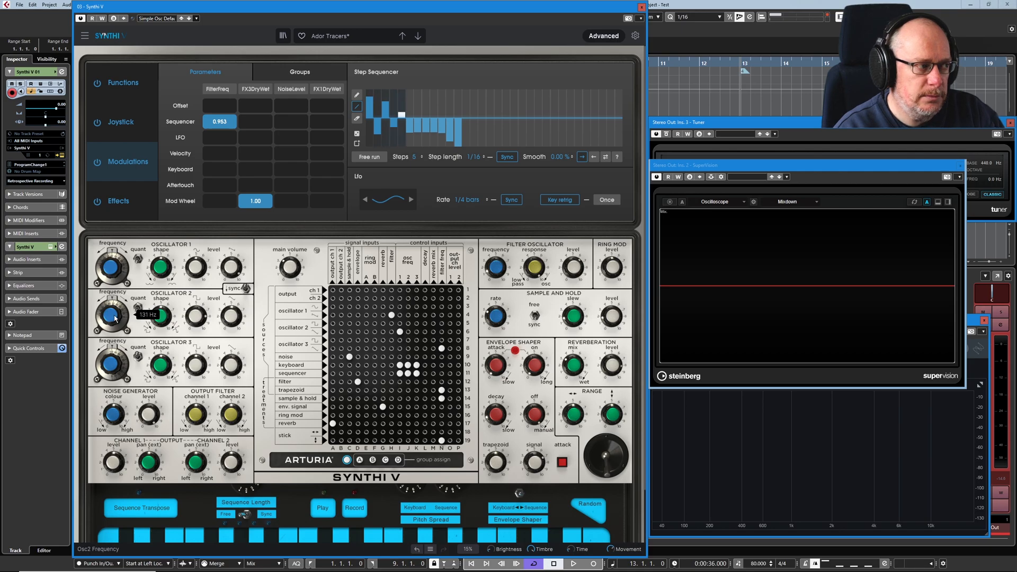
pyautogui.moveTo(115, 318)
pyautogui.mouseDown()
pyautogui.moveTo(115, 340)
pyautogui.moveTo(119, 310)
pyautogui.moveTo(120, 321)
pyautogui.mouseUp()
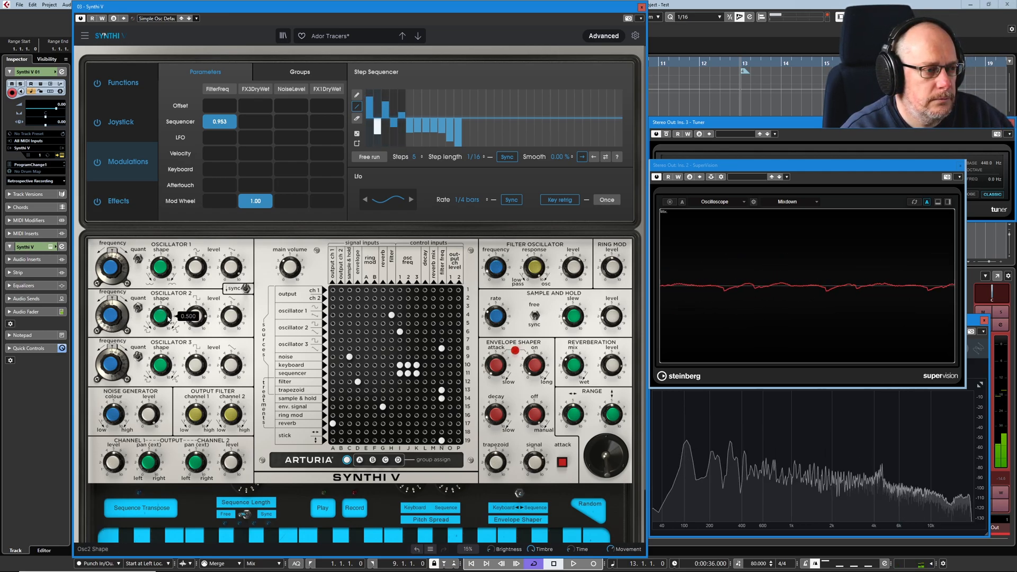
# Reload the saved Ador Tracers preset and test its reverb by removing the reverb pin from output channel 1 and adjusting the reverb mix
pyautogui.click(418, 35)
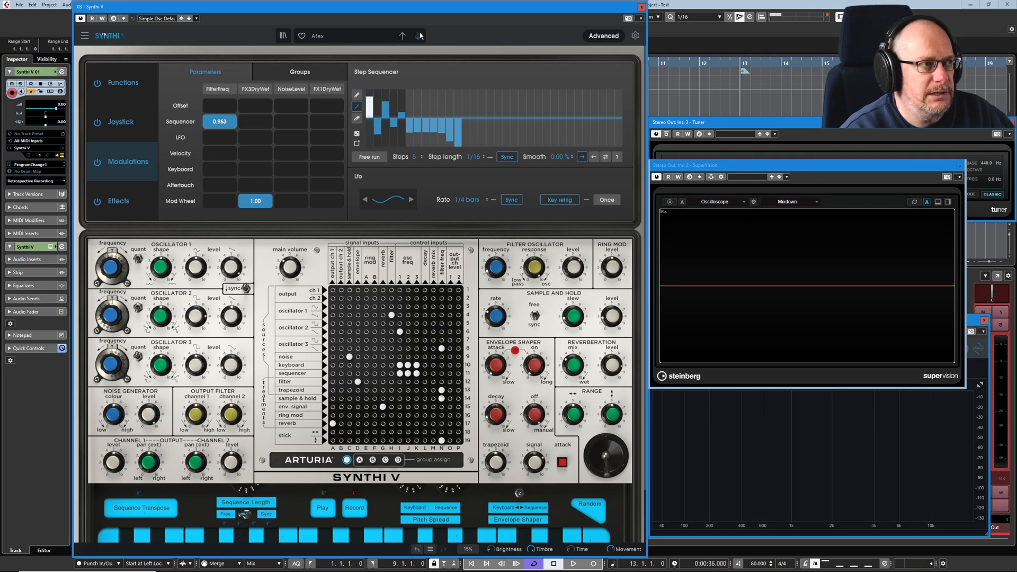
pyautogui.click(403, 36)
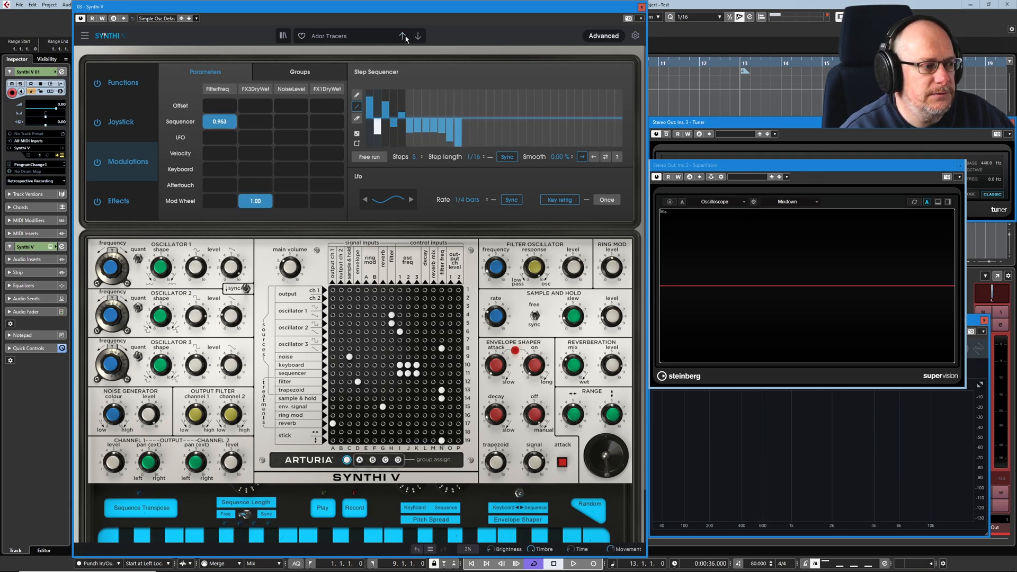
pyautogui.click(333, 423)
pyautogui.moveTo(574, 366); pyautogui.dragTo(577, 366)
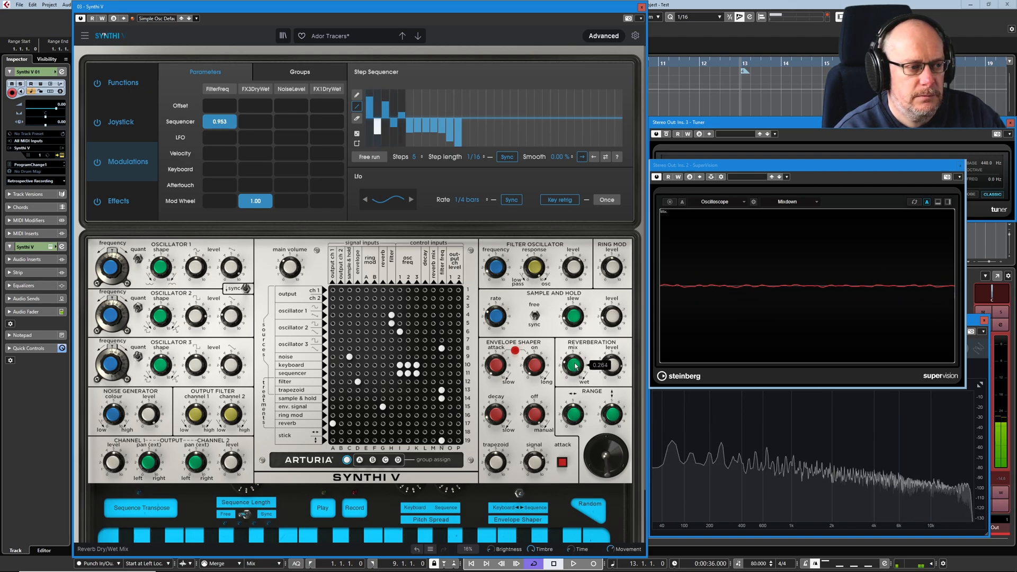